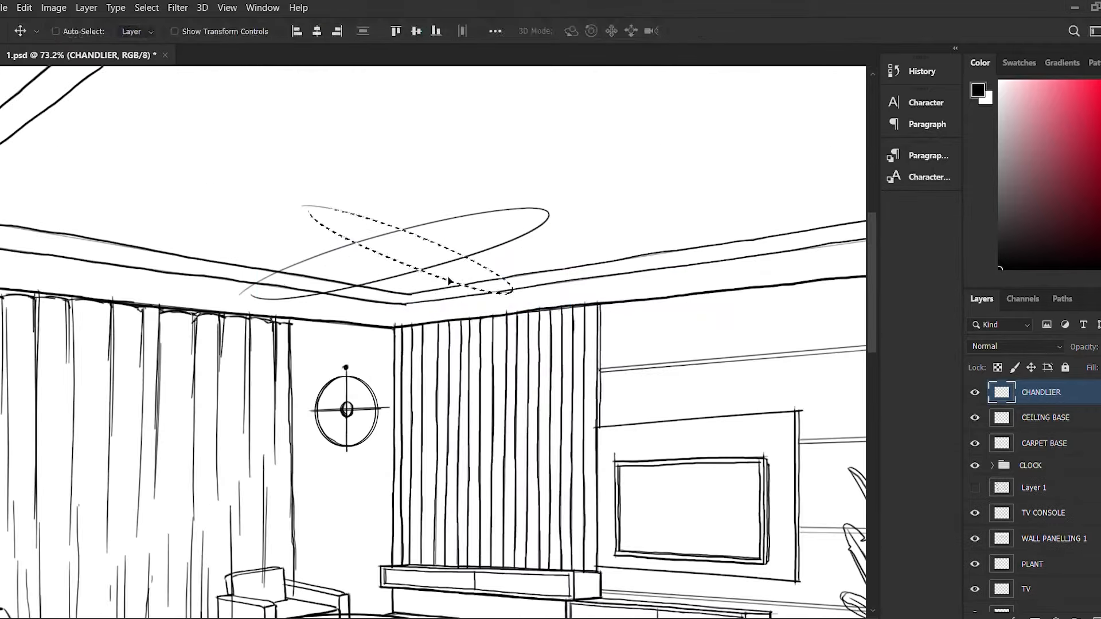
Step: Position the chandelier's tilted ellipse and ink the thin guides as three overlapping rings with double outlines
{"action": "left_click_drag", "start_coordinate": [498, 195], "coordinate": [480, 181]}
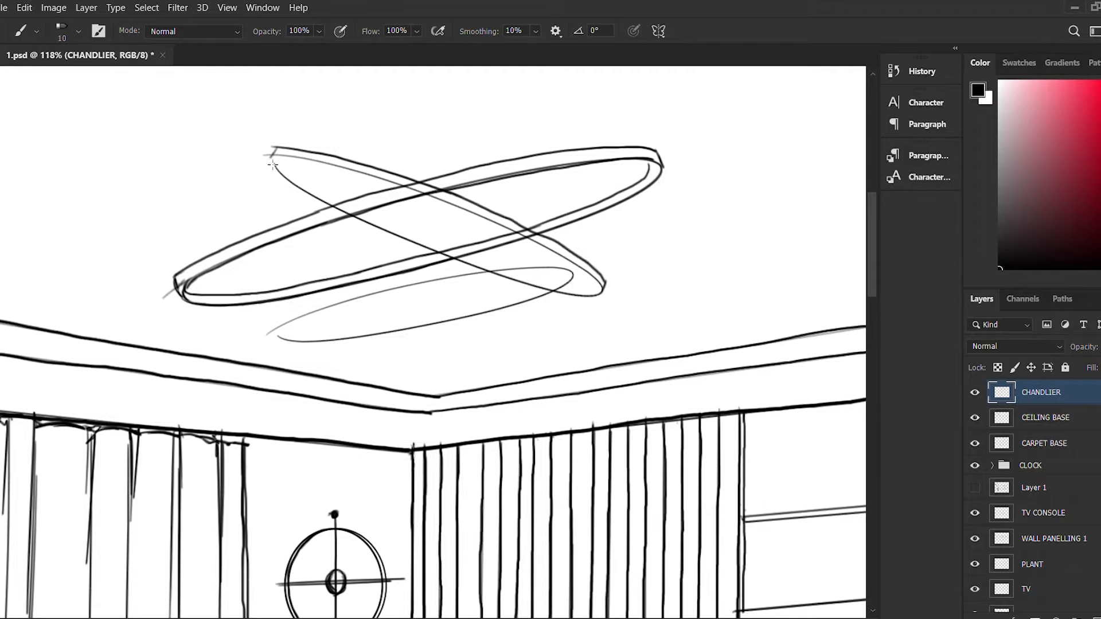
{"action": "left_click_drag", "start_coordinate": [276, 164], "coordinate": [285, 327]}
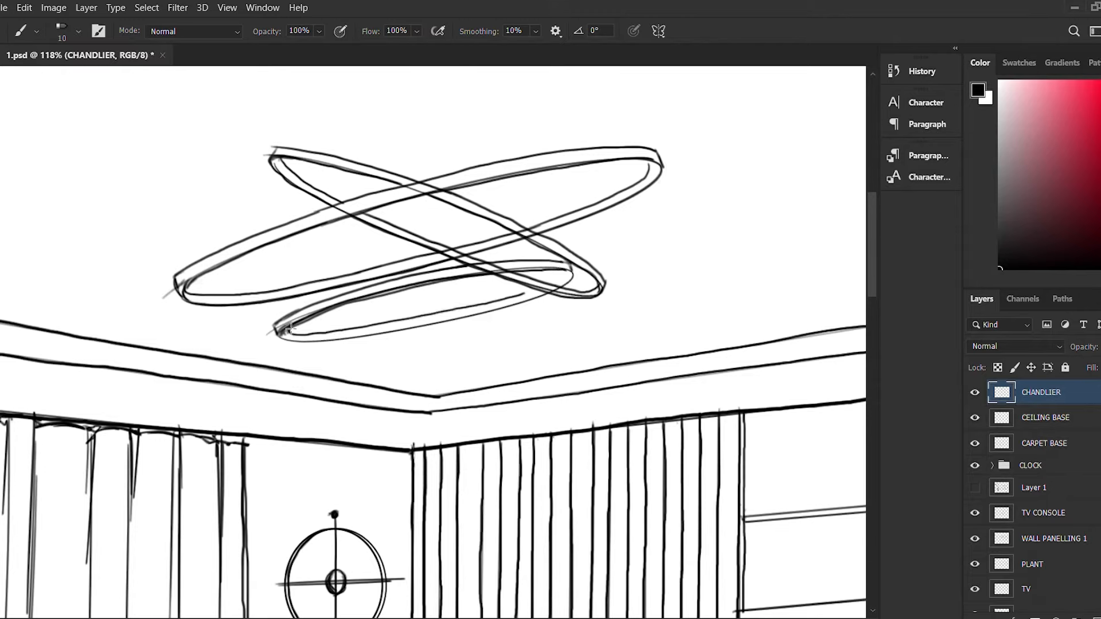
{"action": "key", "text": "ctrl+minus"}
{"action": "key", "text": "ctrl+minus"}
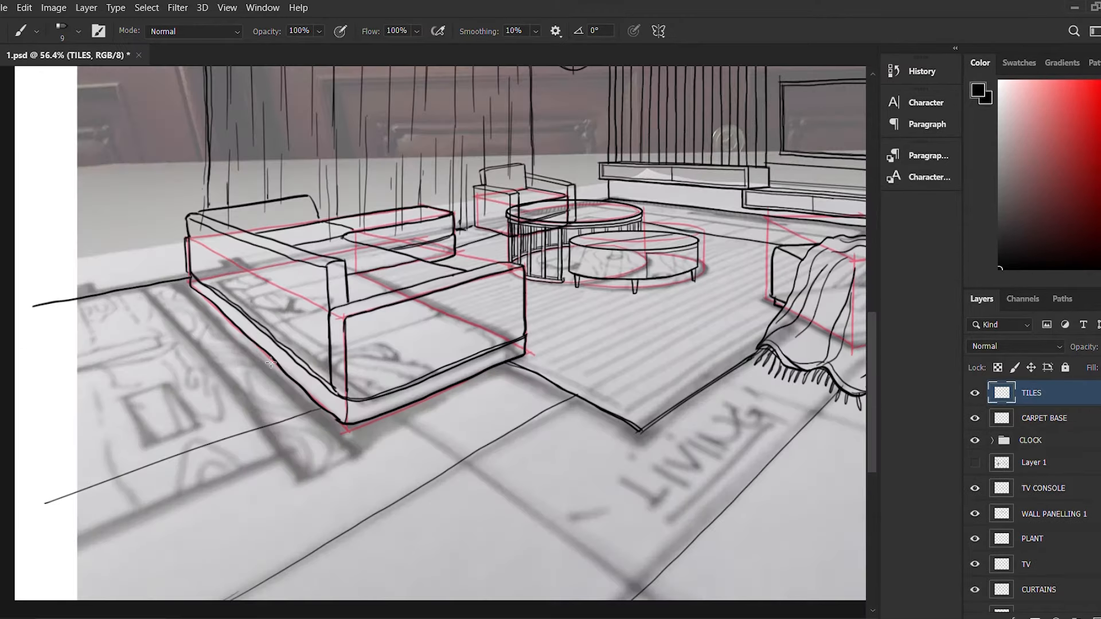
Step: Draw a floor tile joint line beside the large sofa on the TILES layer
{"action": "left_click_drag", "start_coordinate": [47, 323], "coordinate": [213, 288]}
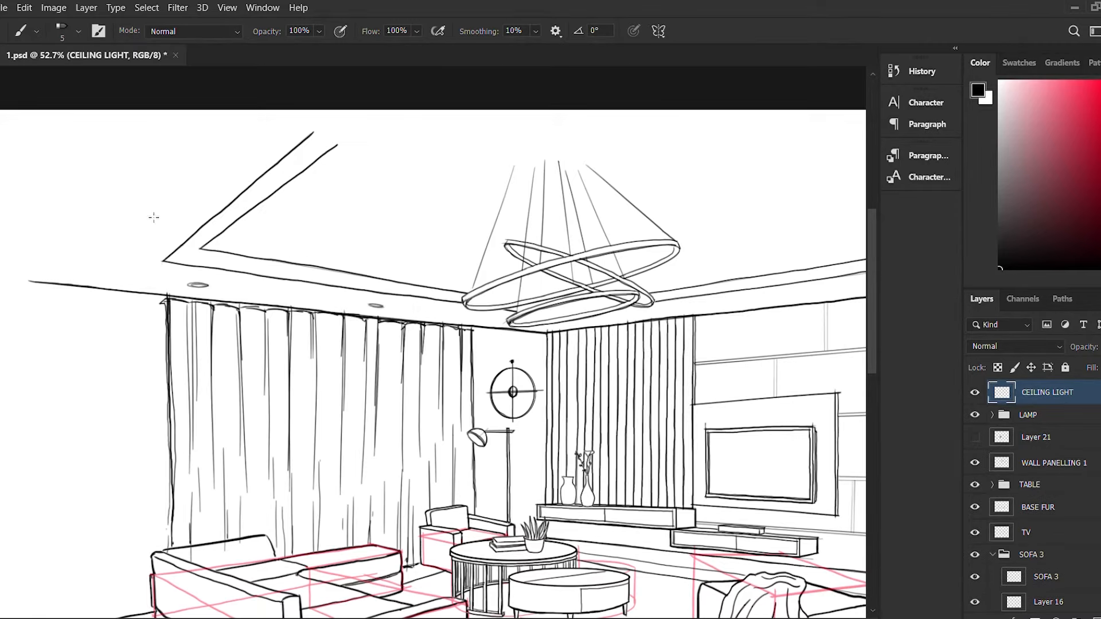
Step: Sketch the small recessed spotlights along the ceiling border above the TV wall on the CEILING LIGHT layer
{"action": "scroll", "coordinate": [592, 196], "scroll_direction": "up", "scroll_amount": 1}
{"action": "mouse_move", "coordinate": [798, 273]}
{"action": "left_mouse_down"}
{"action": "mouse_move", "coordinate": [592, 196]}
{"action": "mouse_move", "coordinate": [596, 216]}
{"action": "left_mouse_up"}
{"action": "scroll", "coordinate": [597, 218], "scroll_direction": "down", "scroll_amount": 8}
{"action": "scroll", "coordinate": [651, 224], "scroll_direction": "up", "scroll_amount": 9}
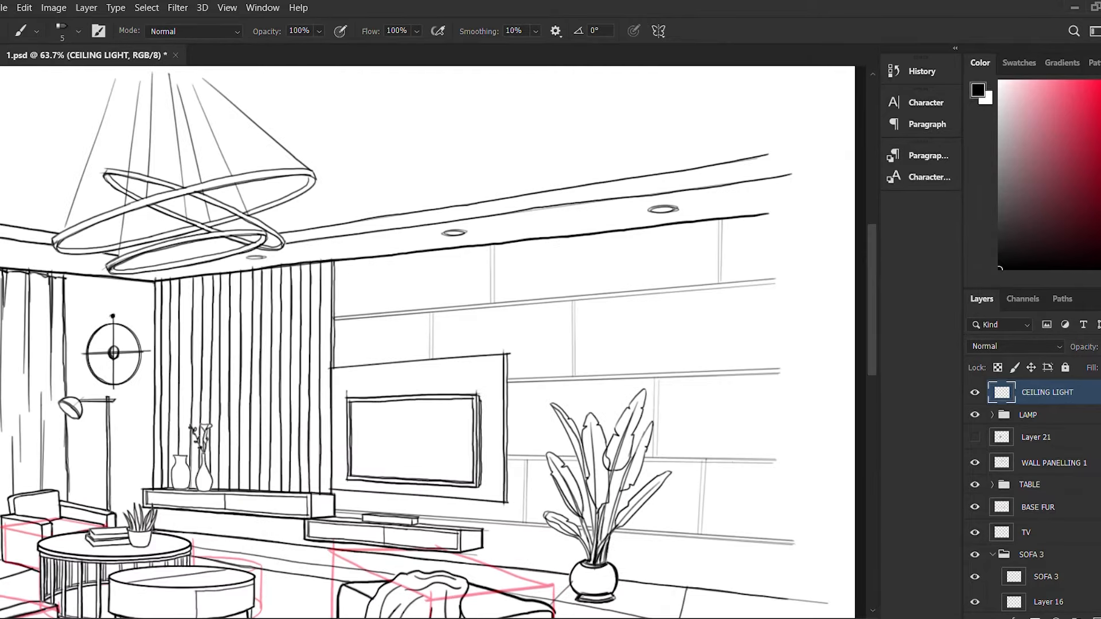
{"action": "scroll", "coordinate": [427, 342], "scroll_direction": "down", "scroll_amount": 5}
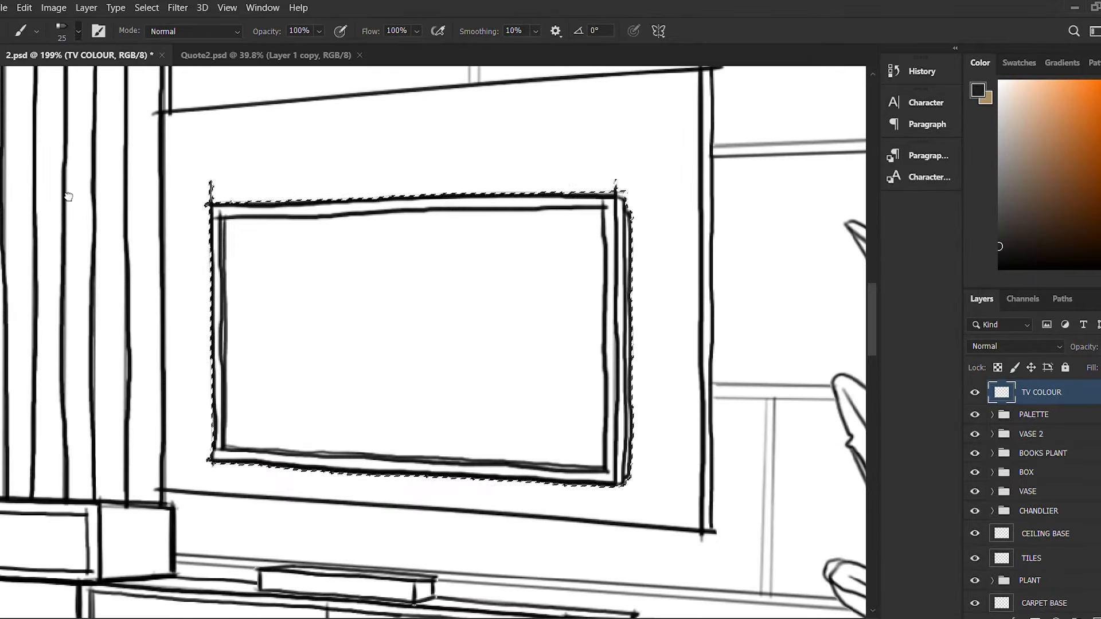
Step: Fill the television's outline with dark grey and brush soft, lighter reflection streaks onto the screen at 37% opacity
{"action": "left_click_drag", "start_coordinate": [212, 206], "coordinate": [631, 476]}
{"action": "key", "text": "g"}
{"action": "left_click", "coordinate": [406, 405]}
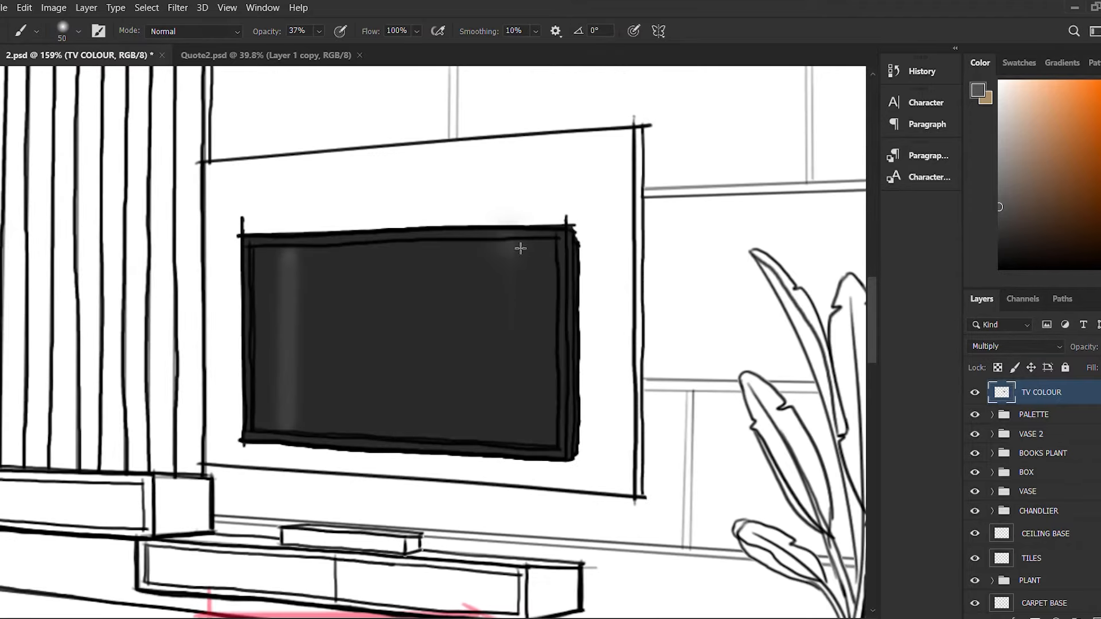
{"action": "mouse_move", "coordinate": [519, 247]}
{"action": "left_mouse_down"}
{"action": "mouse_move", "coordinate": [538, 436]}
{"action": "mouse_move", "coordinate": [304, 418]}
{"action": "left_mouse_up"}
{"action": "left_click_drag", "start_coordinate": [315, 203], "coordinate": [335, 461]}
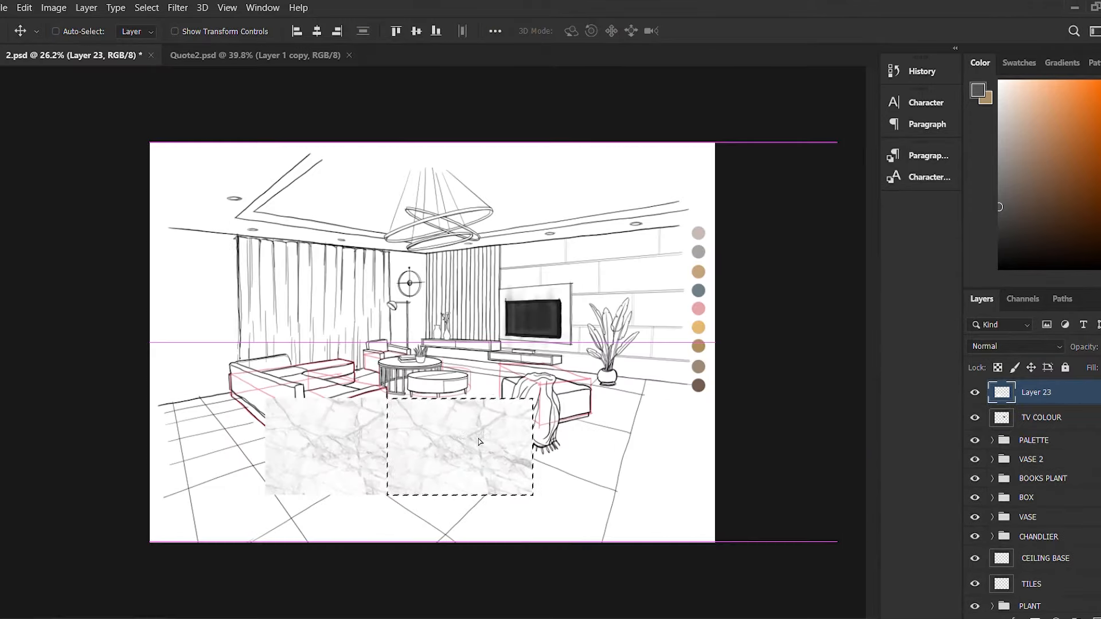
Step: Duplicate the marble texture beside and above itself until it covers the floor area
{"action": "left_click_drag", "start_coordinate": [454, 448], "coordinate": [609, 423], "text": "alt"}
{"action": "left_click_drag", "start_coordinate": [430, 388], "coordinate": [517, 457]}
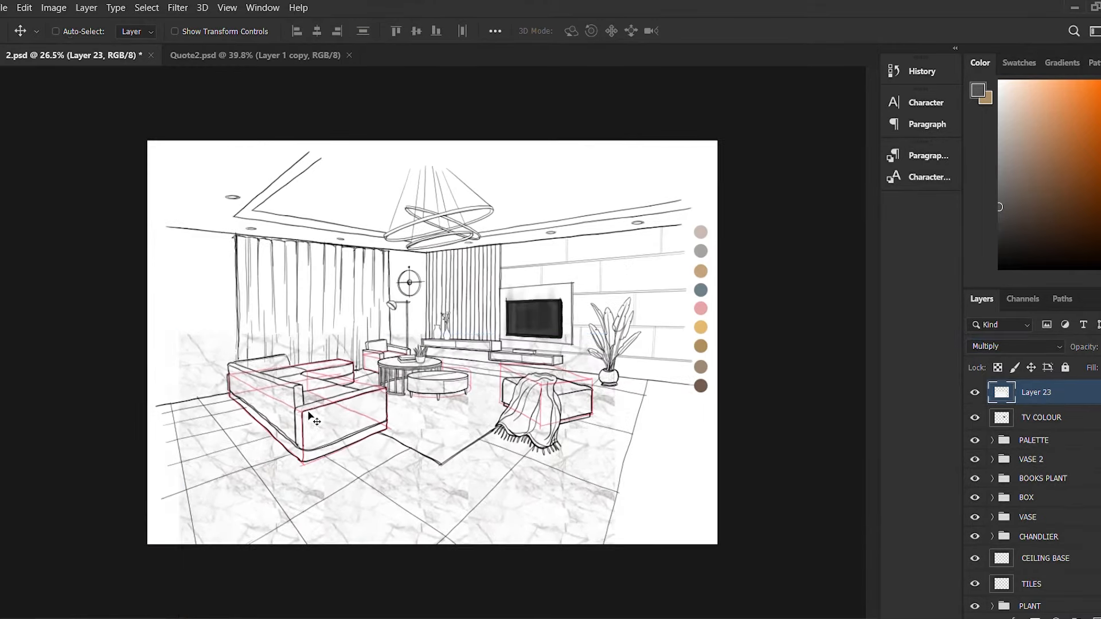
Step: Distort the marble texture layer by its corners so it follows the room's floor perspective
{"action": "key", "text": "ctrl+t"}
{"action": "left_click_drag", "start_coordinate": [613, 333], "coordinate": [415, 358], "text": "ctrl"}
{"action": "left_click_drag", "start_coordinate": [180, 334], "coordinate": [122, 414], "text": "ctrl"}
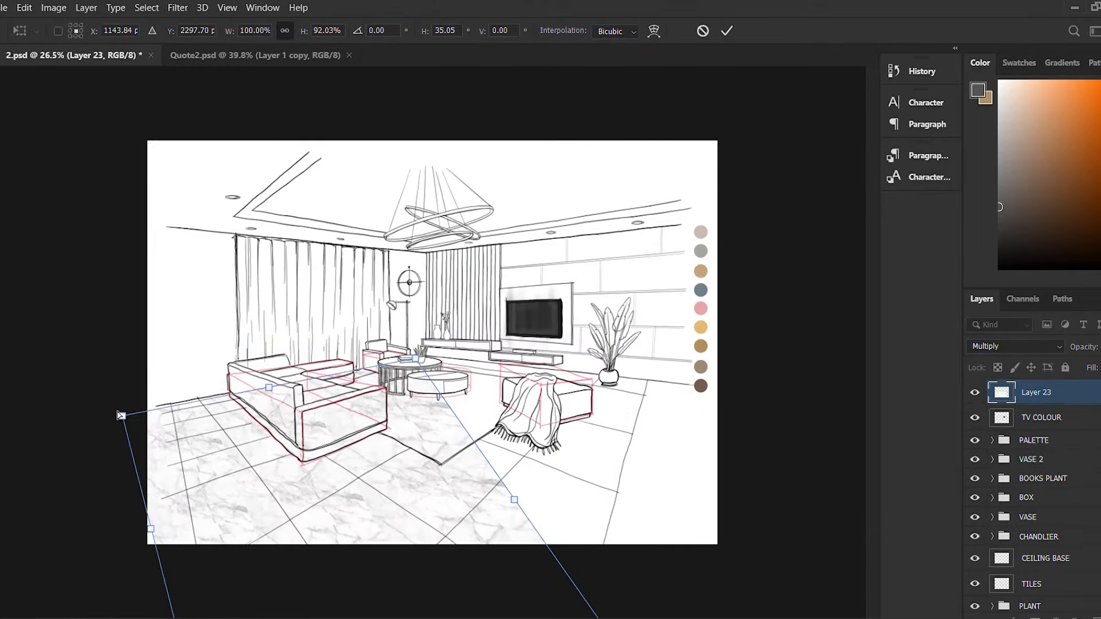
{"action": "scroll", "coordinate": [401, 485], "scroll_direction": "down", "scroll_amount": 6}
{"action": "left_click_drag", "start_coordinate": [533, 510], "coordinate": [555, 363], "text": "ctrl"}
{"action": "left_click_drag", "start_coordinate": [288, 511], "coordinate": [470, 616], "text": "ctrl"}
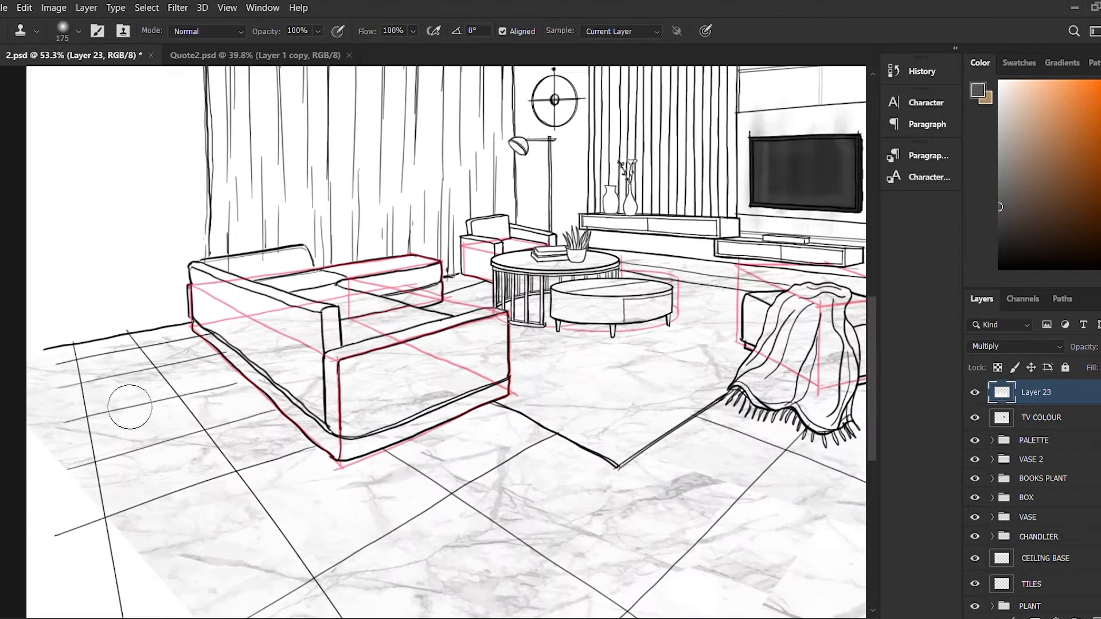
{"action": "scroll", "coordinate": [130, 407], "scroll_direction": "down", "scroll_amount": 3}
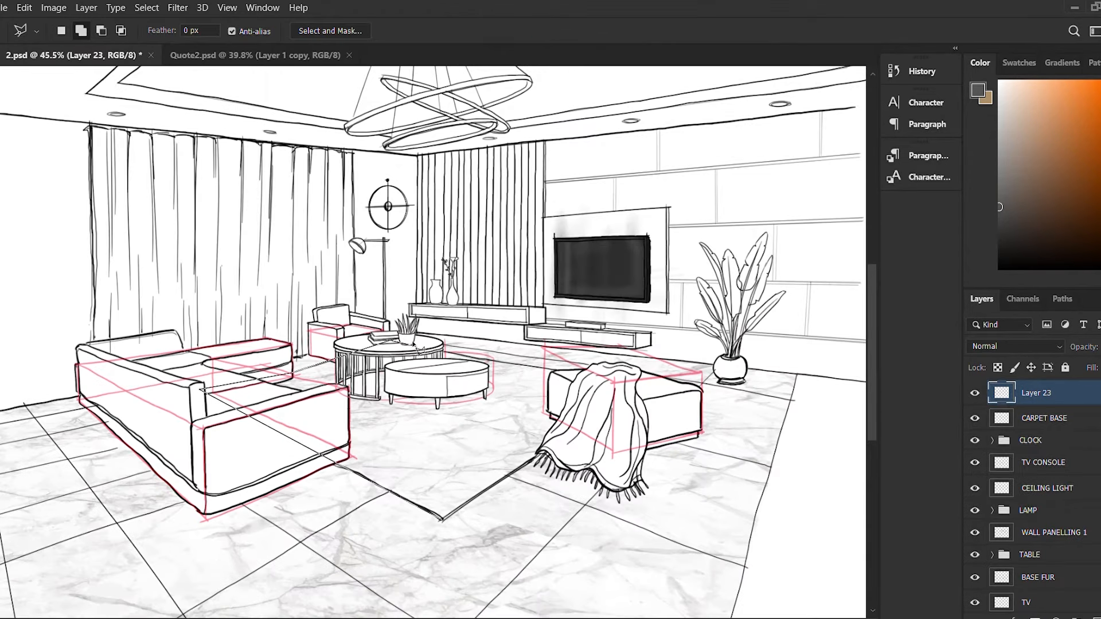
Step: Select the carpet area within its outline and fill it with white on a new layer
{"action": "left_click", "coordinate": [648, 379]}
{"action": "left_click", "coordinate": [442, 520]}
{"action": "key", "text": "ctrl+shift+alt+n"}
{"action": "key", "text": "g"}
{"action": "left_click", "coordinate": [999, 81]}
{"action": "left_click", "coordinate": [487, 430]}
{"action": "key", "text": "ctrl+d"}
{"action": "key", "text": "v"}
Step: Place the white fill layer beneath CARPET BASE and group both as CARPET further down the layer stack
{"action": "left_click_drag", "start_coordinate": [1030, 393], "coordinate": [1030, 423]}
{"action": "left_click_drag", "start_coordinate": [1030, 421], "coordinate": [1047, 452]}
{"action": "left_click", "coordinate": [1044, 420], "text": "shift"}
{"action": "left_click", "coordinate": [1075, 615]}
{"action": "double_click", "coordinate": [1030, 414]}
{"action": "type", "text": "CA"}
{"action": "mouse_move", "coordinate": [1039, 413]}
{"action": "left_mouse_down"}
{"action": "mouse_move", "coordinate": [1031, 553]}
{"action": "mouse_move", "coordinate": [1032, 531]}
{"action": "left_mouse_up"}
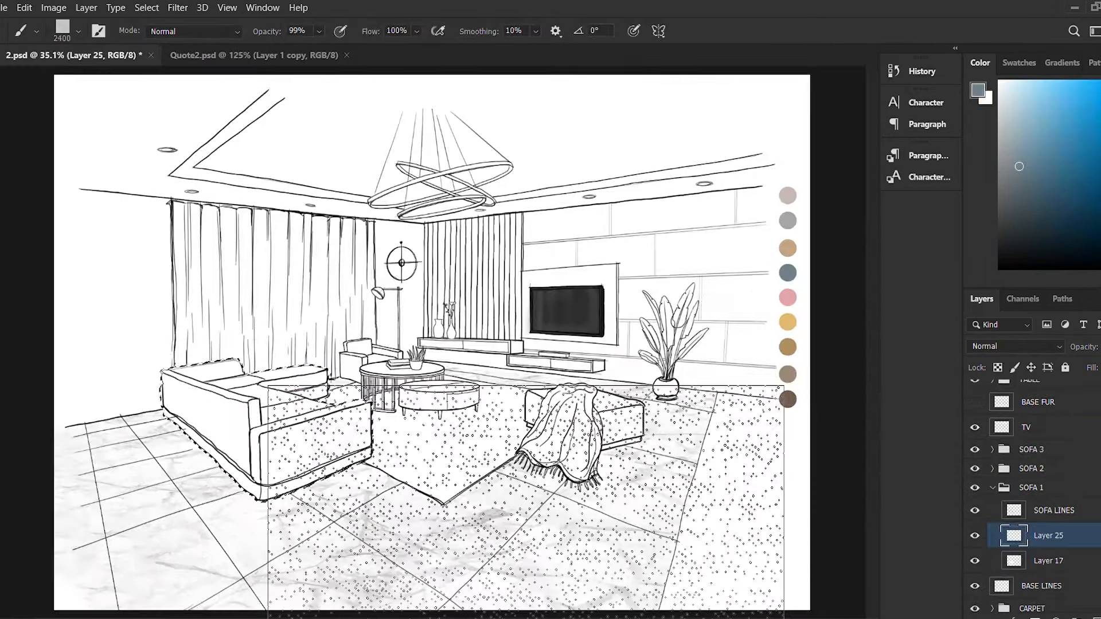
Step: Paint the selected L-shaped sofa blue-grey with a smaller fabric-texture brush and clear the selection
{"action": "key", "text": "bracketleft"}
{"action": "key", "text": "bracketleft"}
{"action": "key", "text": "bracketleft"}
{"action": "key", "text": "bracketleft"}
{"action": "key", "text": "bracketleft"}
{"action": "key", "text": "bracketleft"}
{"action": "key", "text": "bracketleft"}
{"action": "key", "text": "bracketleft"}
{"action": "key", "text": "bracketleft"}
{"action": "key", "text": "bracketleft"}
{"action": "key", "text": "bracketleft"}
{"action": "key", "text": "bracketleft"}
{"action": "key", "text": "bracketleft"}
{"action": "key", "text": "bracketleft"}
{"action": "mouse_move", "coordinate": [371, 503]}
{"action": "left_mouse_down"}
{"action": "mouse_move", "coordinate": [266, 430]}
{"action": "mouse_move", "coordinate": [372, 503]}
{"action": "left_mouse_up"}
{"action": "key", "text": "ctrl+d"}
{"action": "key", "text": "v"}
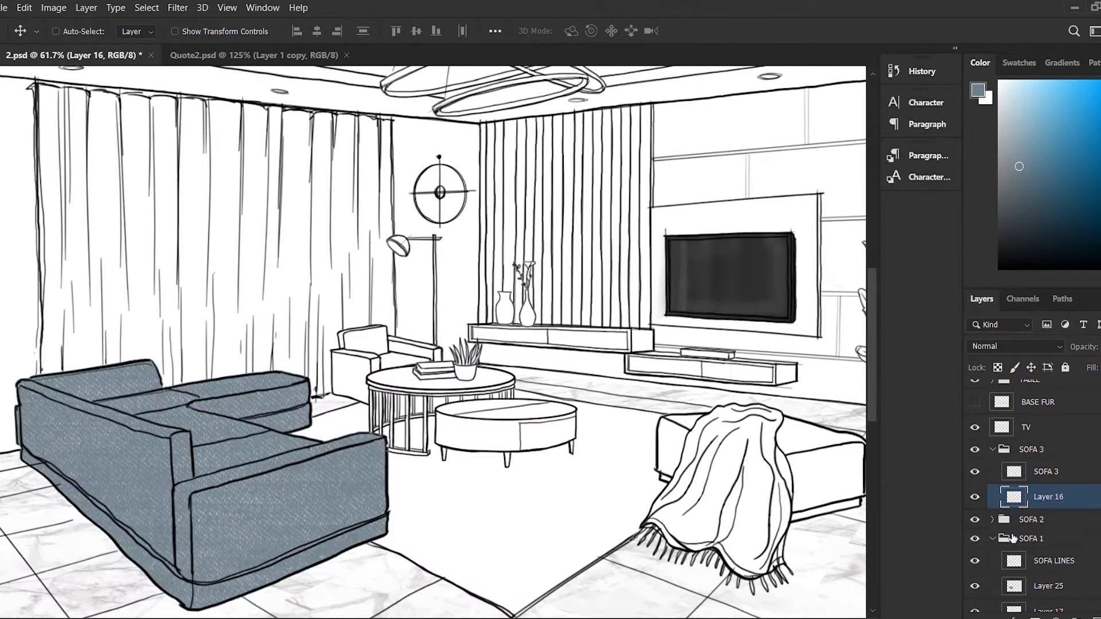
Step: Select the armchair's shape and paint it with the blue-grey fabric texture on a new layer
{"action": "key", "text": "w"}
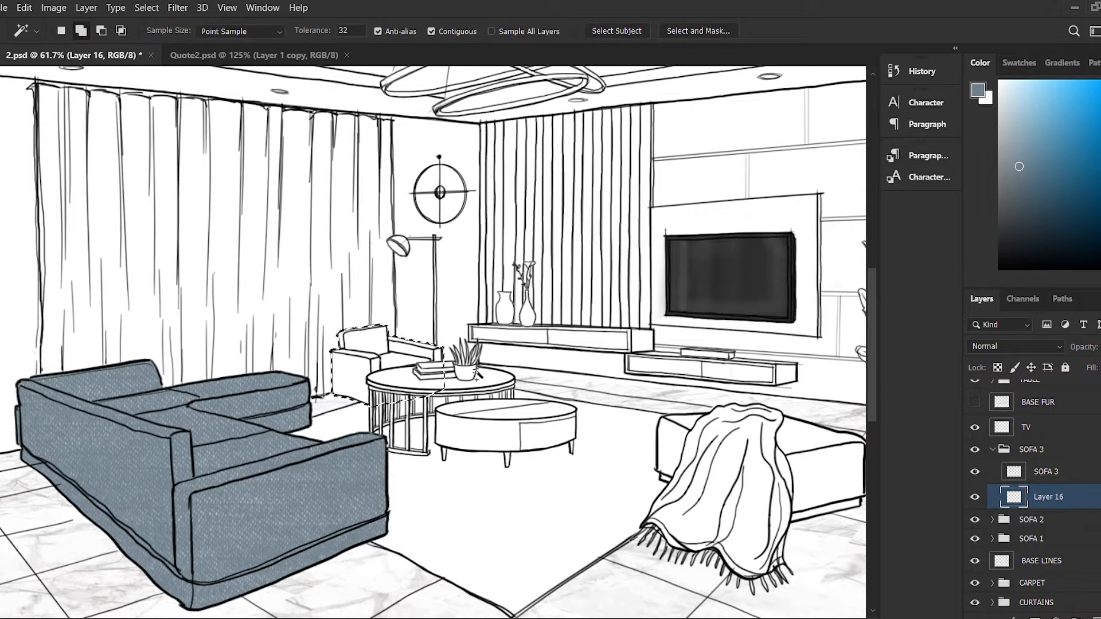
{"action": "key", "text": "ctrl+shift+alt+n"}
{"action": "key", "text": "b"}
{"action": "key", "text": "bracketleft"}
{"action": "key", "text": "bracketleft"}
{"action": "key", "text": "bracketleft"}
{"action": "key", "text": "bracketleft"}
{"action": "key", "text": "bracketleft"}
{"action": "mouse_move", "coordinate": [472, 451]}
{"action": "left_mouse_down"}
{"action": "mouse_move", "coordinate": [401, 378]}
{"action": "mouse_move", "coordinate": [397, 422]}
{"action": "left_mouse_up"}
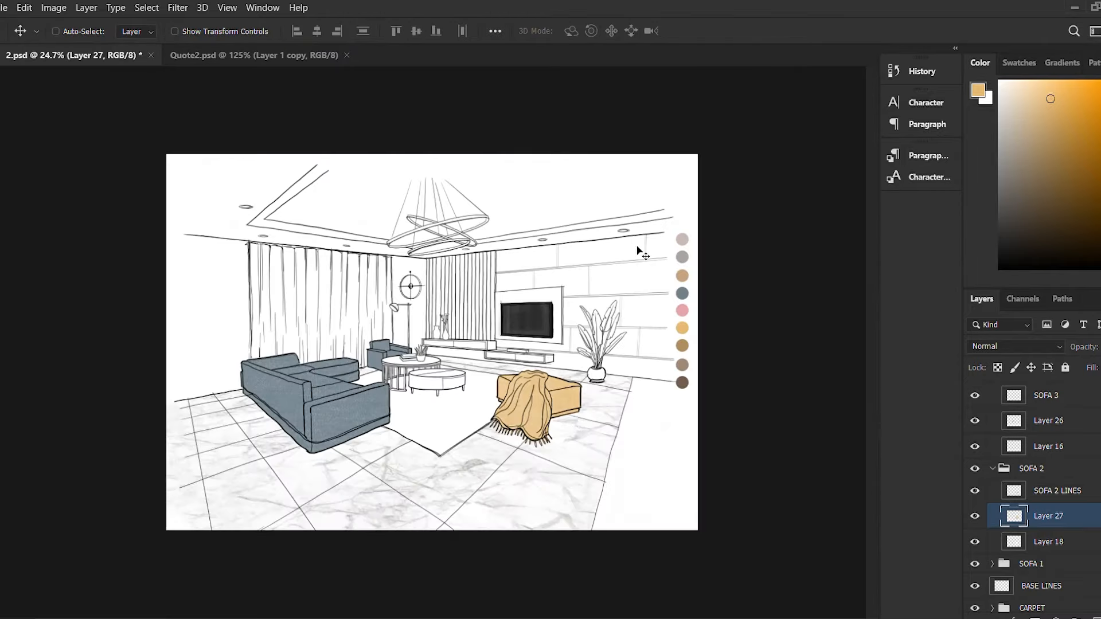
Step: Outline the fringed throw on the yellow ottoman and delete the yellow fill covering it
{"action": "key", "text": "ctrl+0"}
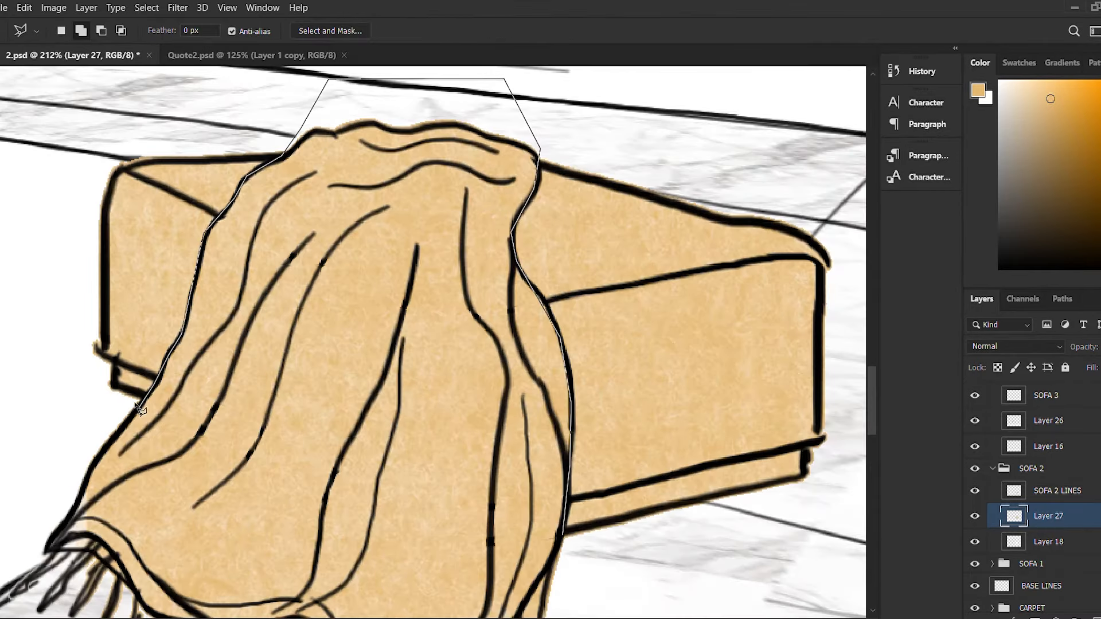
{"action": "left_click", "coordinate": [139, 408]}
{"action": "left_click", "coordinate": [77, 416]}
{"action": "left_click_drag", "start_coordinate": [76, 415], "coordinate": [219, 225]}
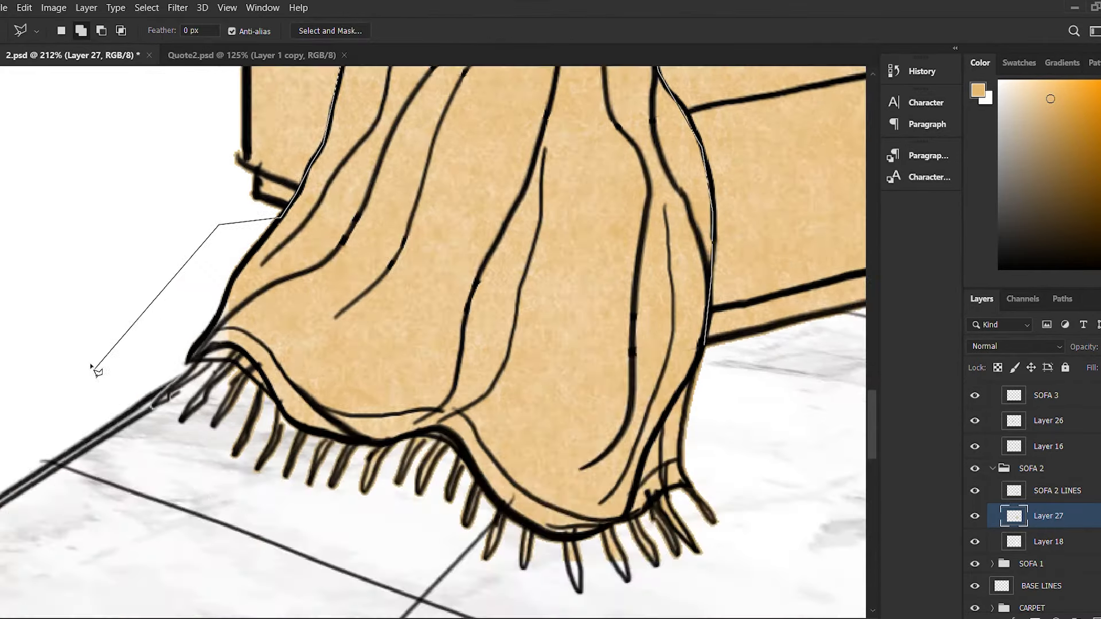
{"action": "left_click", "coordinate": [737, 597]}
{"action": "left_click", "coordinate": [773, 486]}
{"action": "left_click", "coordinate": [714, 395]}
{"action": "left_click", "coordinate": [705, 347]}
{"action": "scroll", "coordinate": [567, 410], "scroll_direction": "down", "scroll_amount": 8}
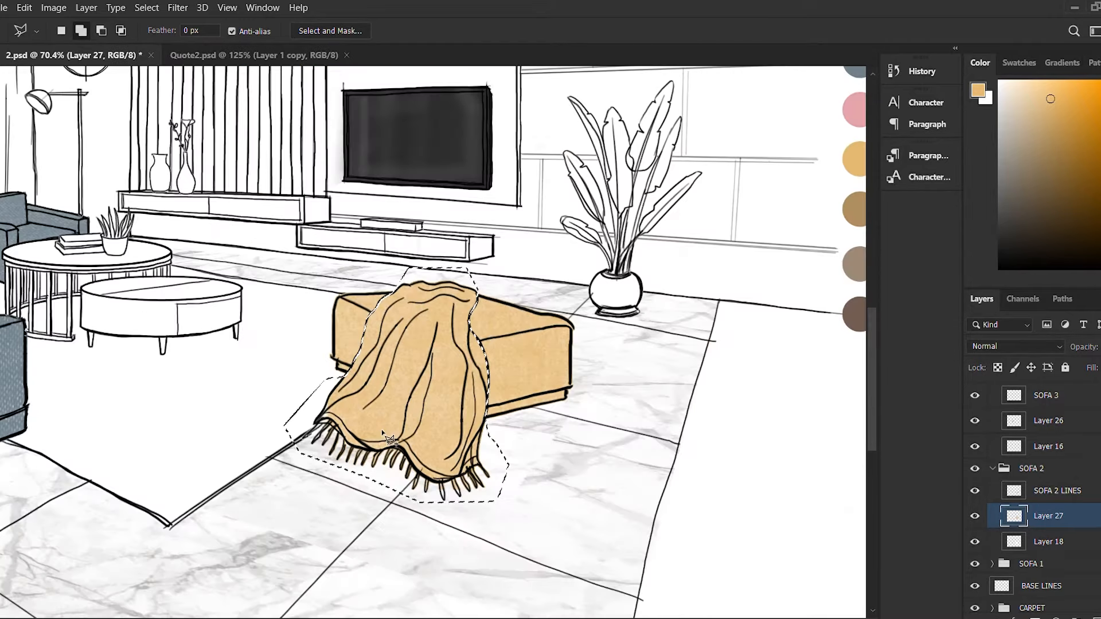
{"action": "key", "text": "Delete"}
{"action": "scroll", "coordinate": [425, 390], "scroll_direction": "up", "scroll_amount": 3}
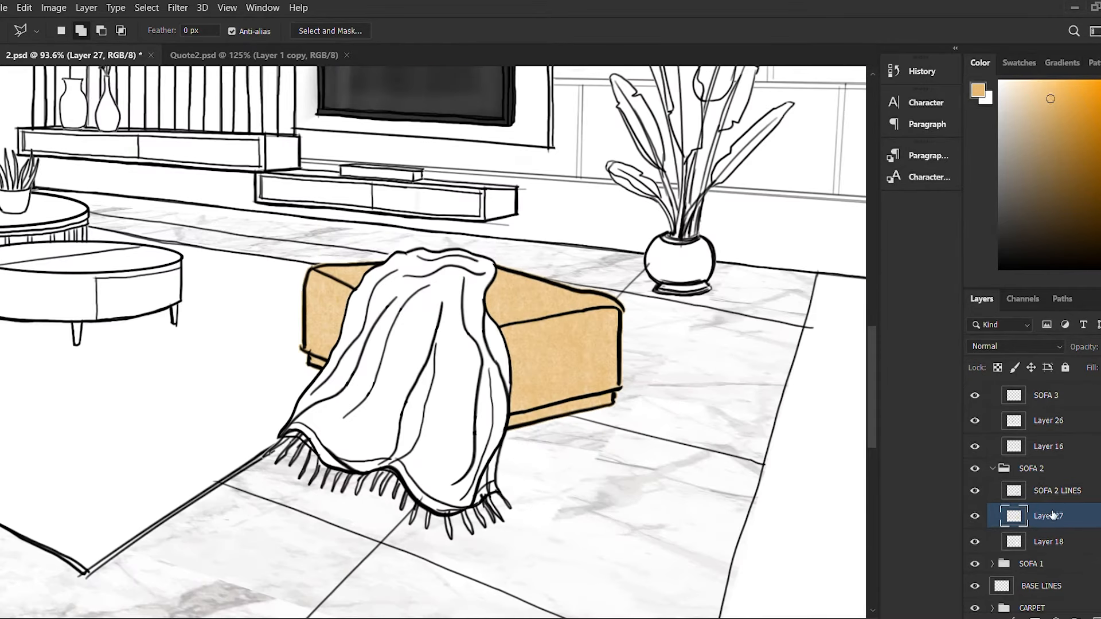
{"action": "key", "text": "w"}
{"action": "key", "text": "Delete"}
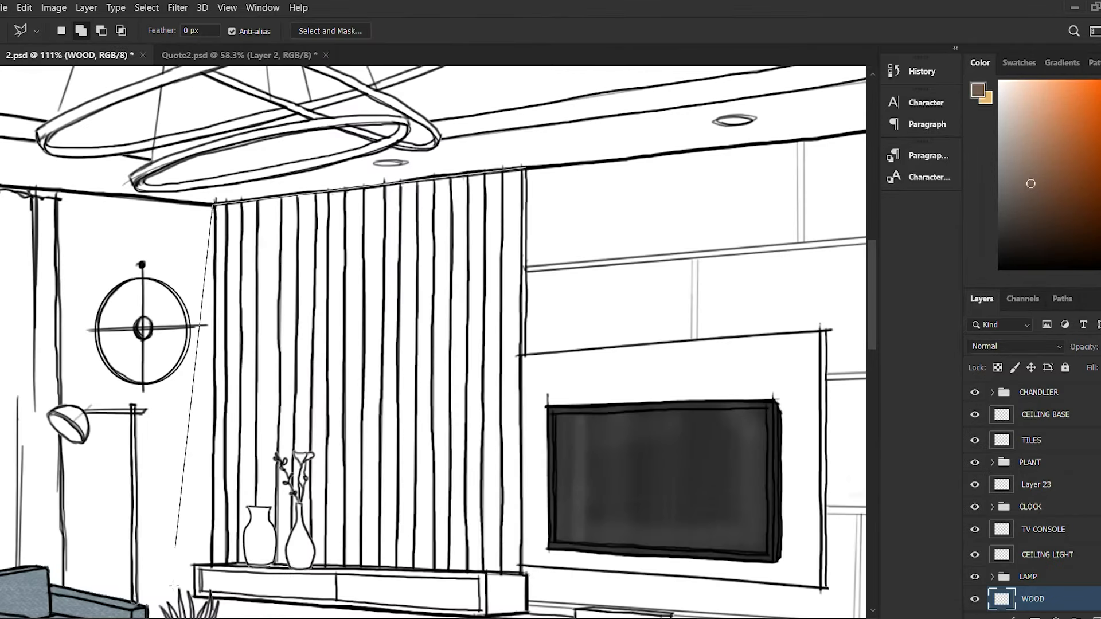
Step: Select the slatted wall panel, paint it brown on the WOOD layer and set the layer's blend mode to Multiply
{"action": "left_click", "coordinate": [212, 566]}
{"action": "left_click", "coordinate": [523, 573]}
{"action": "left_click", "coordinate": [525, 168]}
{"action": "key", "text": "b"}
{"action": "scroll", "coordinate": [533, 240], "scroll_direction": "down", "scroll_amount": 3}
{"action": "mouse_move", "coordinate": [395, 229]}
{"action": "left_mouse_down"}
{"action": "mouse_move", "coordinate": [373, 361]}
{"action": "mouse_move", "coordinate": [453, 441]}
{"action": "mouse_move", "coordinate": [524, 212]}
{"action": "left_mouse_up"}
{"action": "left_click", "coordinate": [1014, 346]}
{"action": "left_click", "coordinate": [986, 408]}
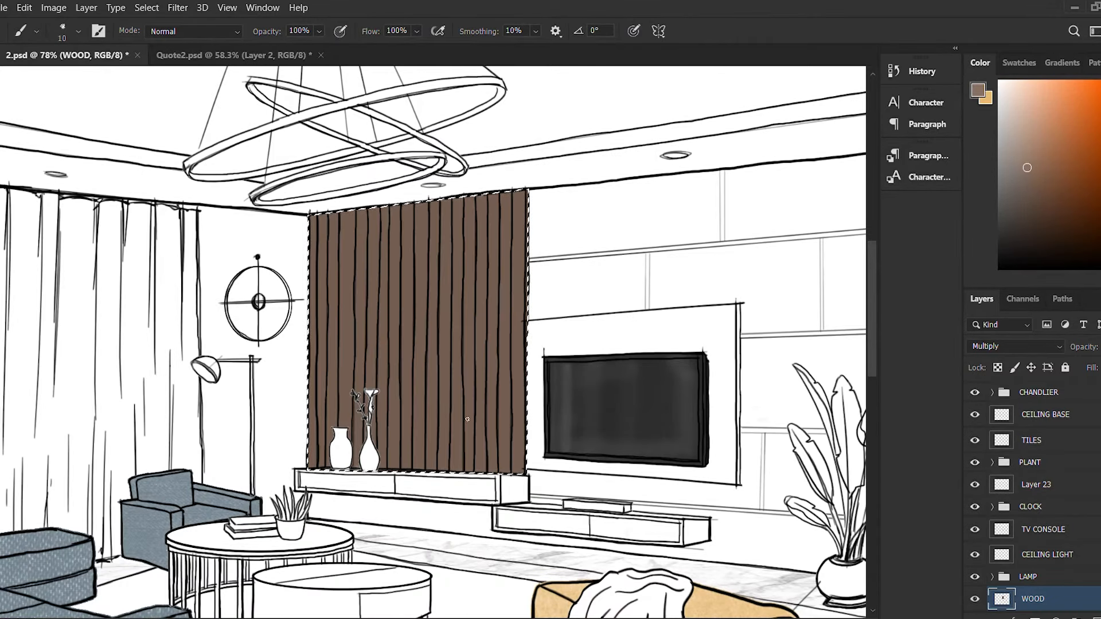
Step: Paint lighter brown vertical strips along the wood panel's slats with a size 10 brush
{"action": "left_click_drag", "start_coordinate": [463, 196], "coordinate": [459, 473]}
{"action": "scroll", "coordinate": [491, 373], "scroll_direction": "up", "scroll_amount": 3}
{"action": "left_click_drag", "start_coordinate": [465, 136], "coordinate": [464, 505]}
{"action": "left_click_drag", "start_coordinate": [349, 150], "coordinate": [337, 503]}
{"action": "left_click_drag", "start_coordinate": [485, 143], "coordinate": [482, 502]}
{"action": "left_click_drag", "start_coordinate": [525, 137], "coordinate": [523, 504]}
{"action": "scroll", "coordinate": [395, 321], "scroll_direction": "down", "scroll_amount": 1}
{"action": "mouse_move", "coordinate": [390, 212]}
{"action": "left_mouse_down"}
{"action": "mouse_move", "coordinate": [360, 247]}
{"action": "mouse_move", "coordinate": [354, 521]}
{"action": "left_mouse_up"}
{"action": "key", "text": "bracketleft"}
{"action": "key", "text": "bracketleft"}
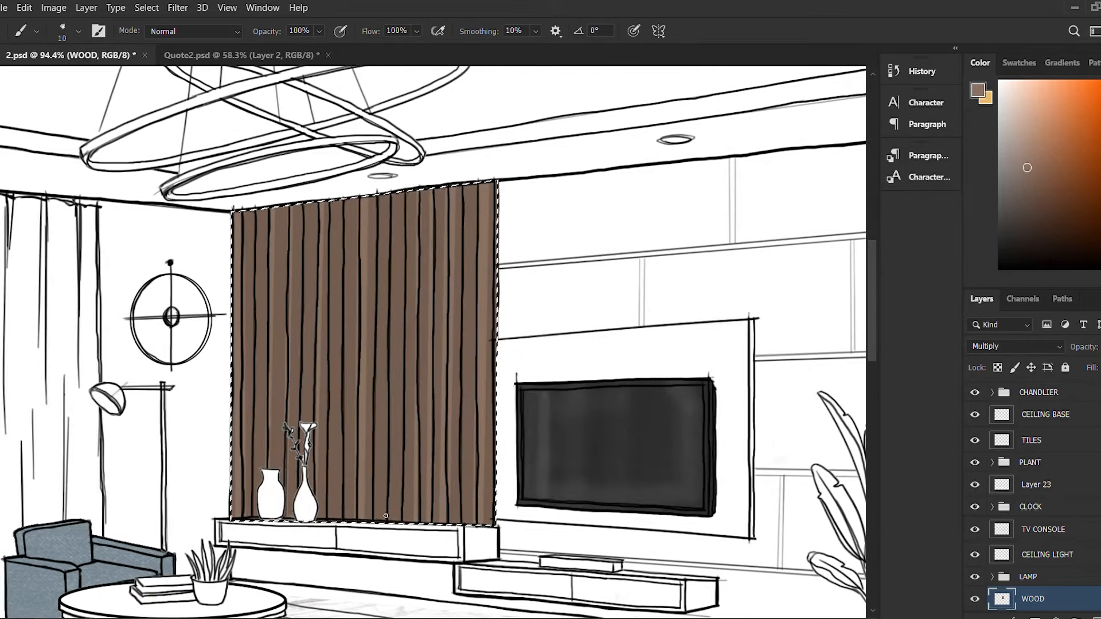
{"action": "left_click_drag", "start_coordinate": [405, 189], "coordinate": [401, 515]}
{"action": "scroll", "coordinate": [391, 509], "scroll_direction": "up", "scroll_amount": 1}
{"action": "left_click_drag", "start_coordinate": [343, 200], "coordinate": [343, 523]}
{"action": "left_click_drag", "start_coordinate": [300, 202], "coordinate": [300, 515]}
{"action": "left_click_drag", "start_coordinate": [254, 211], "coordinate": [253, 522]}
{"action": "left_click_drag", "start_coordinate": [465, 183], "coordinate": [464, 524]}
{"action": "left_click_drag", "start_coordinate": [321, 140], "coordinate": [317, 517]}
Step: Pick a darker brown based on the palette's brown swatch and paint vertical shading between the wood slats
{"action": "scroll", "coordinate": [525, 257], "scroll_direction": "down", "scroll_amount": 12}
{"action": "left_click", "coordinate": [791, 399], "text": "alt"}
{"action": "left_click", "coordinate": [1031, 204]}
{"action": "scroll", "coordinate": [509, 274], "scroll_direction": "up", "scroll_amount": 10}
{"action": "scroll", "coordinate": [596, 189], "scroll_direction": "up", "scroll_amount": 1}
{"action": "left_click_drag", "start_coordinate": [541, 187], "coordinate": [539, 512]}
{"action": "scroll", "coordinate": [539, 458], "scroll_direction": "up", "scroll_amount": 1}
{"action": "key", "text": "]"}
{"action": "left_click_drag", "start_coordinate": [523, 156], "coordinate": [518, 508]}
{"action": "mouse_move", "coordinate": [450, 168]}
{"action": "left_mouse_down"}
{"action": "mouse_move", "coordinate": [476, 518]}
{"action": "mouse_move", "coordinate": [460, 517]}
{"action": "left_mouse_up"}
{"action": "key", "text": "ctrl+z"}
{"action": "left_click_drag", "start_coordinate": [365, 173], "coordinate": [362, 517]}
{"action": "left_click_drag", "start_coordinate": [319, 179], "coordinate": [314, 417]}
{"action": "left_click_drag", "start_coordinate": [281, 185], "coordinate": [277, 514]}
Step: Deselect the wood panel, save the document and open an image adjustment
{"action": "key", "text": "ctrl+d"}
{"action": "scroll", "coordinate": [488, 235], "scroll_direction": "down", "scroll_amount": 10}
{"action": "key", "text": "v"}
{"action": "key", "text": "ctrl+s"}
{"action": "scroll", "coordinate": [528, 262], "scroll_direction": "up", "scroll_amount": 2}
{"action": "left_click", "coordinate": [53, 8]}
{"action": "left_click", "coordinate": [267, 119]}
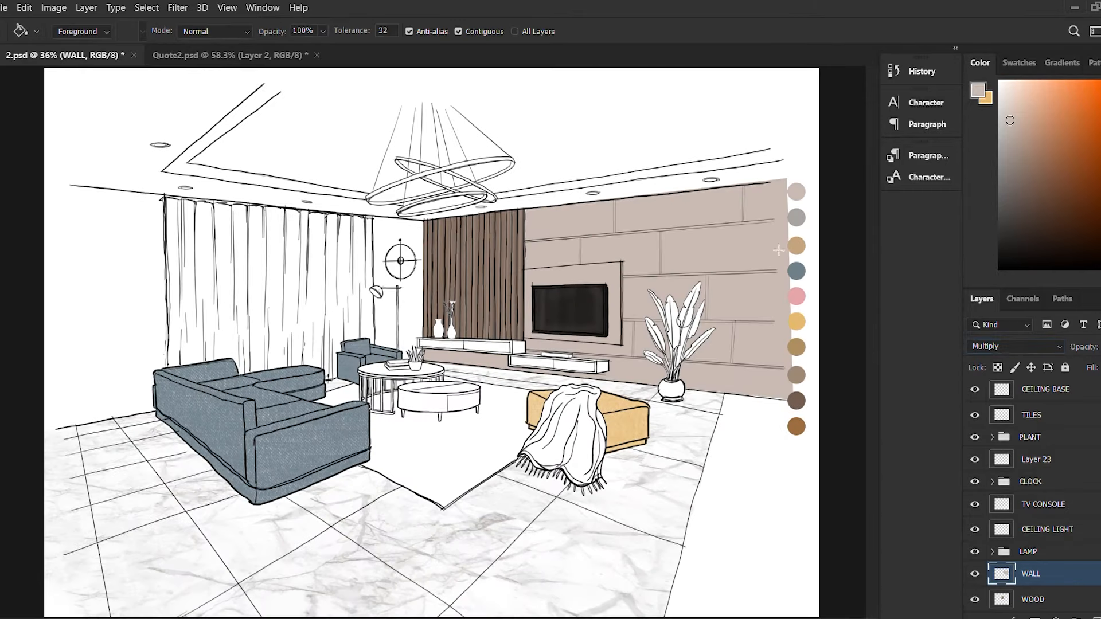
Step: Lighten the beige fill of the panelled TV wall on the WALL layer
{"action": "key", "text": "i"}
{"action": "left_click_drag", "start_coordinate": [531, 523], "coordinate": [549, 521]}
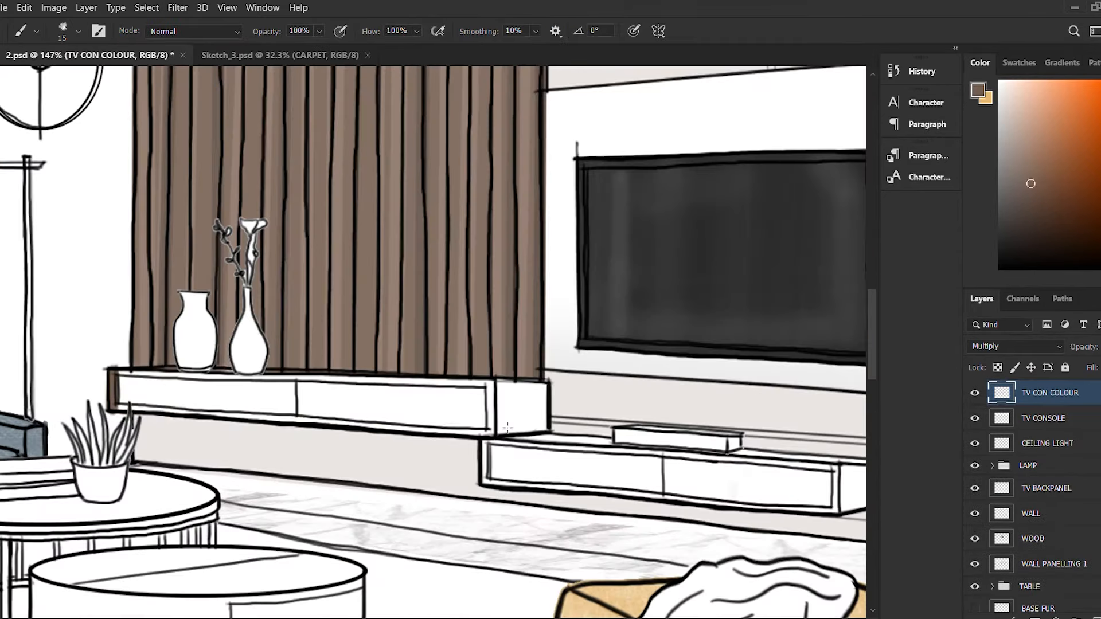
Step: Paint the upper TV console's frame and side face brown, leaving the drawer fronts white
{"action": "left_click", "coordinate": [493, 431], "text": "shift"}
{"action": "left_click", "coordinate": [491, 383], "text": "shift"}
{"action": "left_click", "coordinate": [113, 373], "text": "shift"}
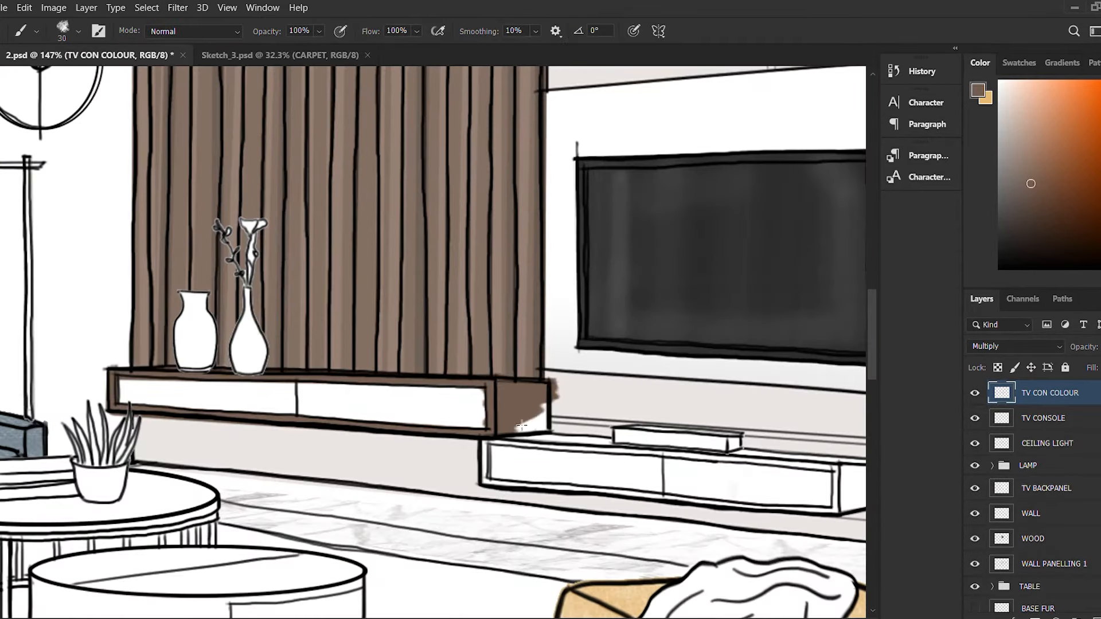
{"action": "left_click_drag", "start_coordinate": [521, 425], "coordinate": [541, 419]}
Step: Paint the lower TV console's frame, top and side face in the same brown
{"action": "left_click", "coordinate": [491, 445]}
{"action": "scroll", "coordinate": [492, 445], "scroll_direction": "down", "scroll_amount": 1}
{"action": "left_click", "coordinate": [478, 434], "text": "shift"}
{"action": "left_click", "coordinate": [796, 456], "text": "shift"}
{"action": "left_click_drag", "start_coordinate": [800, 455], "coordinate": [823, 451]}
{"action": "left_click", "coordinate": [498, 397], "text": "shift"}
{"action": "left_click", "coordinate": [530, 392]}
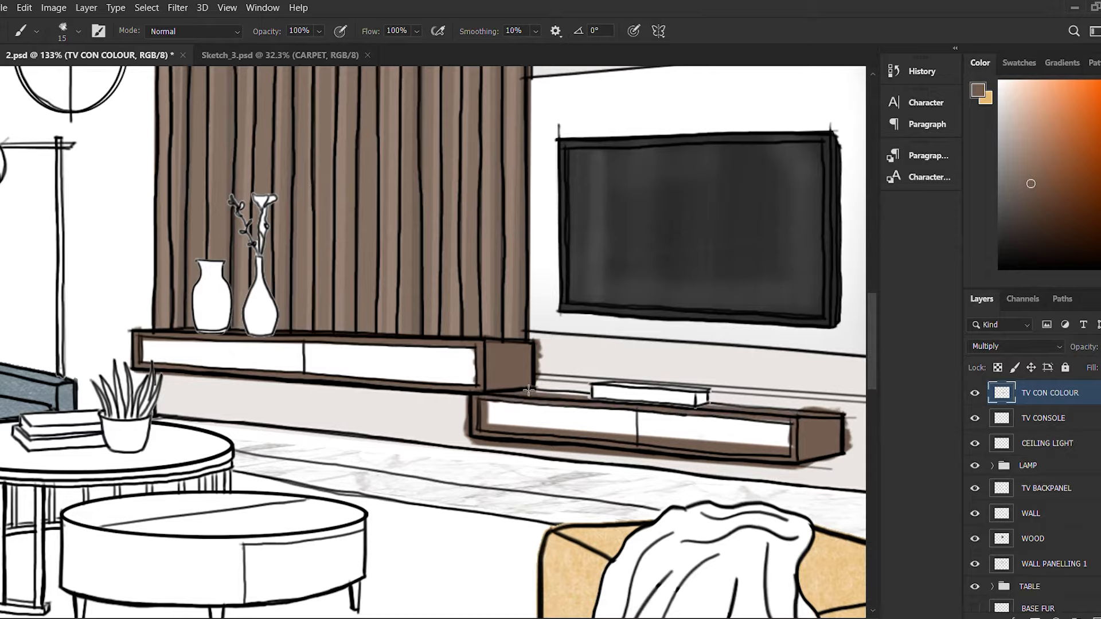
{"action": "left_click", "coordinate": [817, 406], "text": "shift"}
Step: Set a lighter brown and a size 7 brush for detailing the TV console edges
{"action": "scroll", "coordinate": [399, 348], "scroll_direction": "down", "scroll_amount": 2}
{"action": "scroll", "coordinate": [254, 382], "scroll_direction": "up", "scroll_amount": 1}
{"action": "key", "text": "bracketleft"}
{"action": "key", "text": "bracketleft"}
{"action": "key", "text": "bracketleft"}
{"action": "key", "text": "bracketleft"}
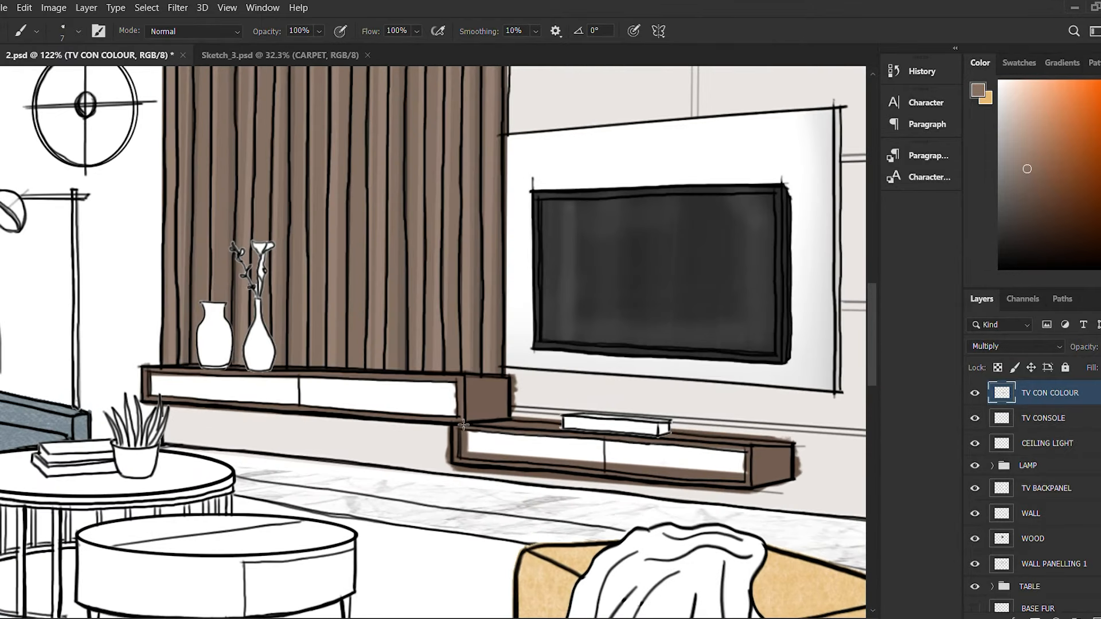
{"action": "scroll", "coordinate": [494, 388], "scroll_direction": "down", "scroll_amount": 3}
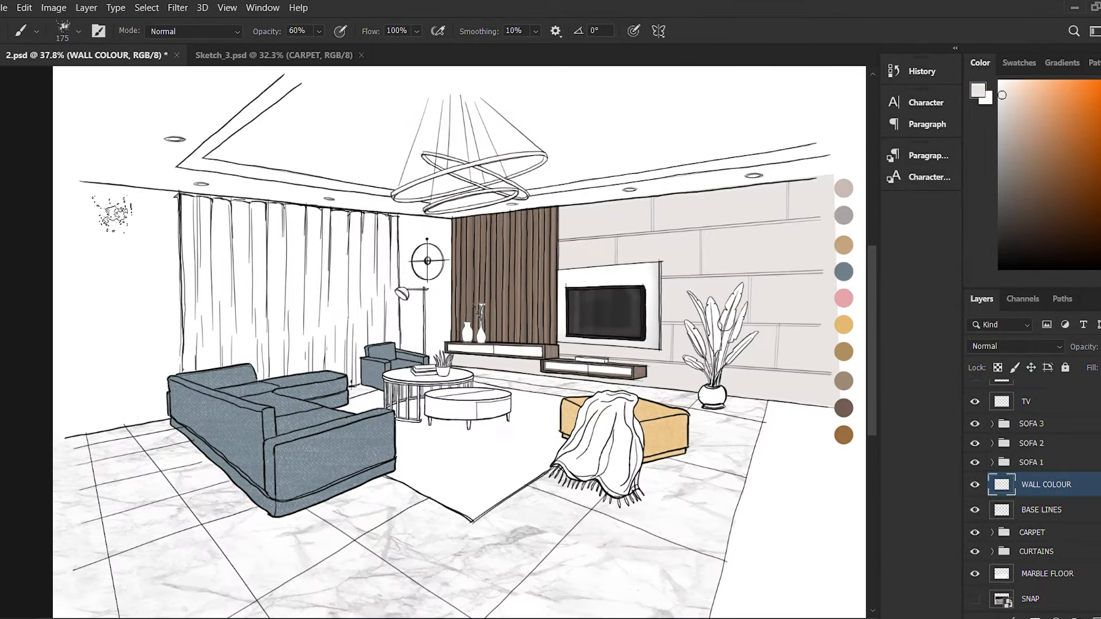
Step: Paint the curtain wall light beige-grey around the curtains on the WALL COLOUR layer at 60% opacity
{"action": "mouse_move", "coordinate": [113, 213]}
{"action": "left_mouse_down"}
{"action": "mouse_move", "coordinate": [132, 344]}
{"action": "mouse_move", "coordinate": [189, 287]}
{"action": "mouse_move", "coordinate": [149, 207]}
{"action": "mouse_move", "coordinate": [444, 353]}
{"action": "left_mouse_up"}
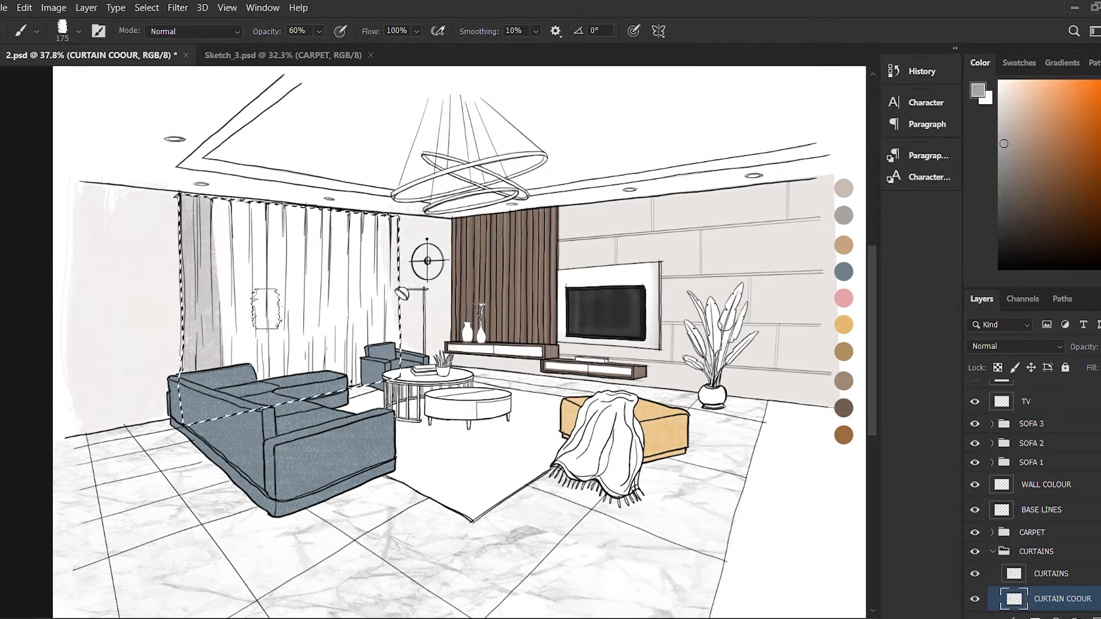
Step: Paint the selected curtains with vertical grey strokes at 60% opacity on the curtain colour layer
{"action": "mouse_move", "coordinate": [229, 258]}
{"action": "left_mouse_down"}
{"action": "mouse_move", "coordinate": [395, 257]}
{"action": "mouse_move", "coordinate": [286, 315]}
{"action": "mouse_move", "coordinate": [191, 287]}
{"action": "mouse_move", "coordinate": [316, 198]}
{"action": "left_mouse_up"}
{"action": "key", "text": "bracketleft"}
{"action": "left_click_drag", "start_coordinate": [195, 299], "coordinate": [195, 372]}
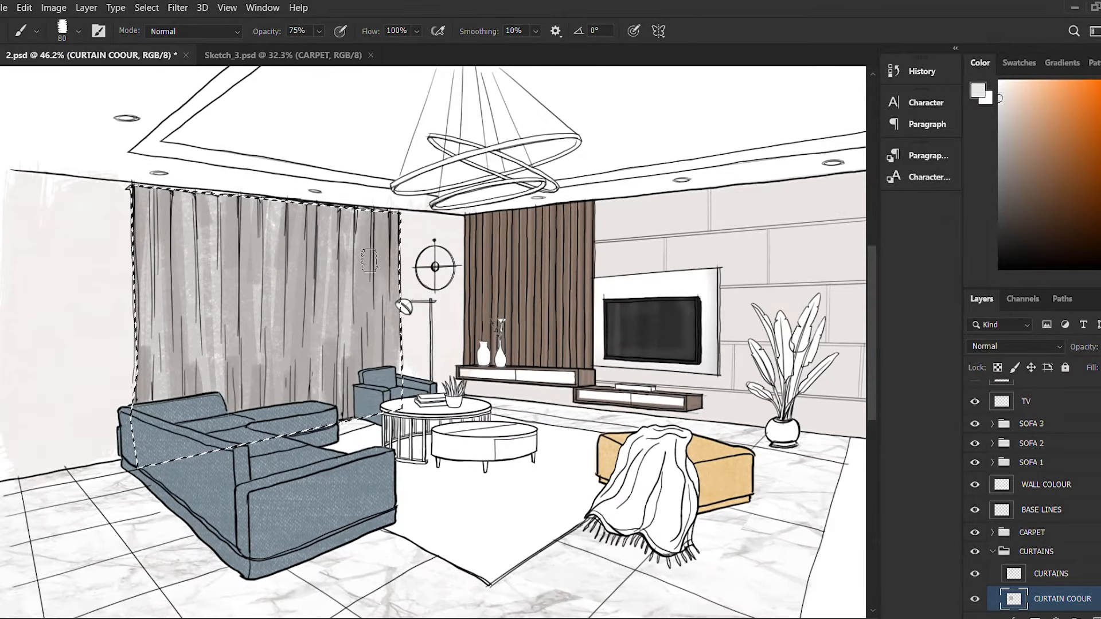
Step: Lower the brush opacity to 21% and glaze light grey strokes over the curtain folds
{"action": "left_click_drag", "start_coordinate": [268, 31], "coordinate": [236, 31]}
{"action": "left_click_drag", "start_coordinate": [319, 193], "coordinate": [173, 230]}
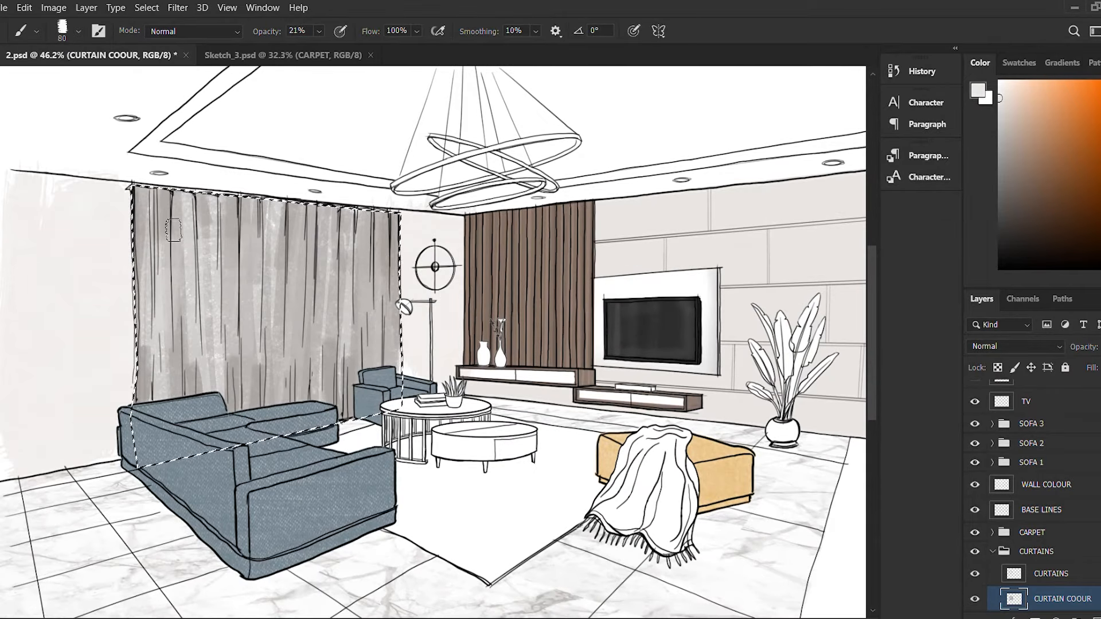
{"action": "mouse_move", "coordinate": [267, 290]}
{"action": "left_mouse_down"}
{"action": "mouse_move", "coordinate": [172, 401]}
{"action": "mouse_move", "coordinate": [229, 194]}
{"action": "mouse_move", "coordinate": [338, 344]}
{"action": "left_mouse_up"}
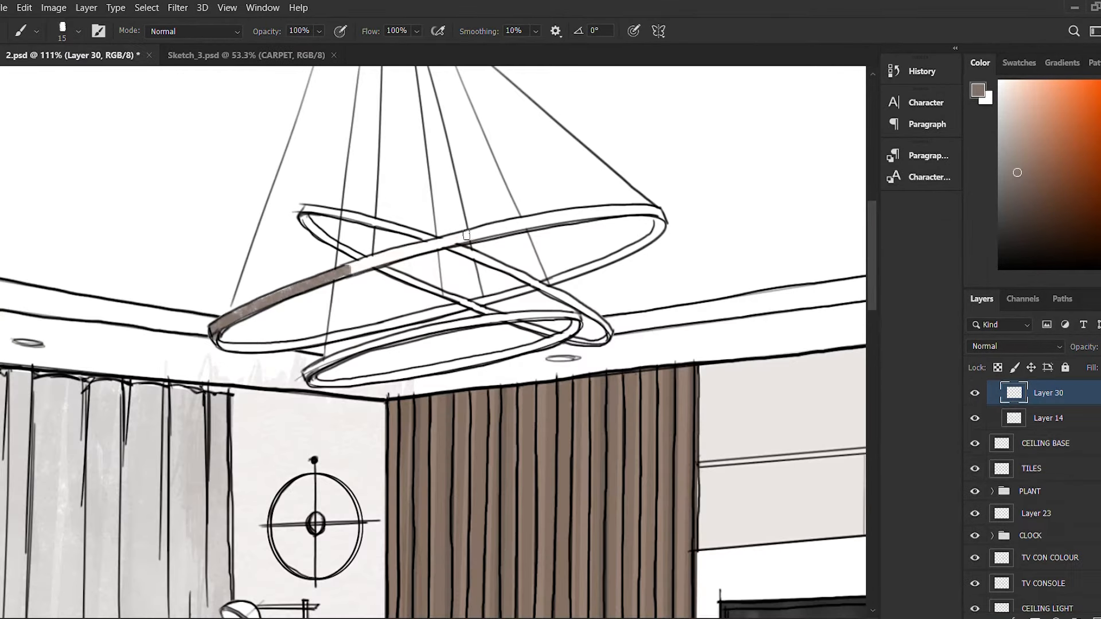
Step: Paint the bands of all three chandelier rings brown with a size 15 brush
{"action": "left_click_drag", "start_coordinate": [466, 235], "coordinate": [654, 210]}
{"action": "scroll", "coordinate": [324, 274], "scroll_direction": "up", "scroll_amount": 1}
{"action": "mouse_move", "coordinate": [209, 332]}
{"action": "left_mouse_down"}
{"action": "mouse_move", "coordinate": [396, 252]}
{"action": "mouse_move", "coordinate": [731, 215]}
{"action": "mouse_move", "coordinate": [434, 329]}
{"action": "mouse_move", "coordinate": [298, 204]}
{"action": "mouse_move", "coordinate": [665, 356]}
{"action": "left_mouse_up"}
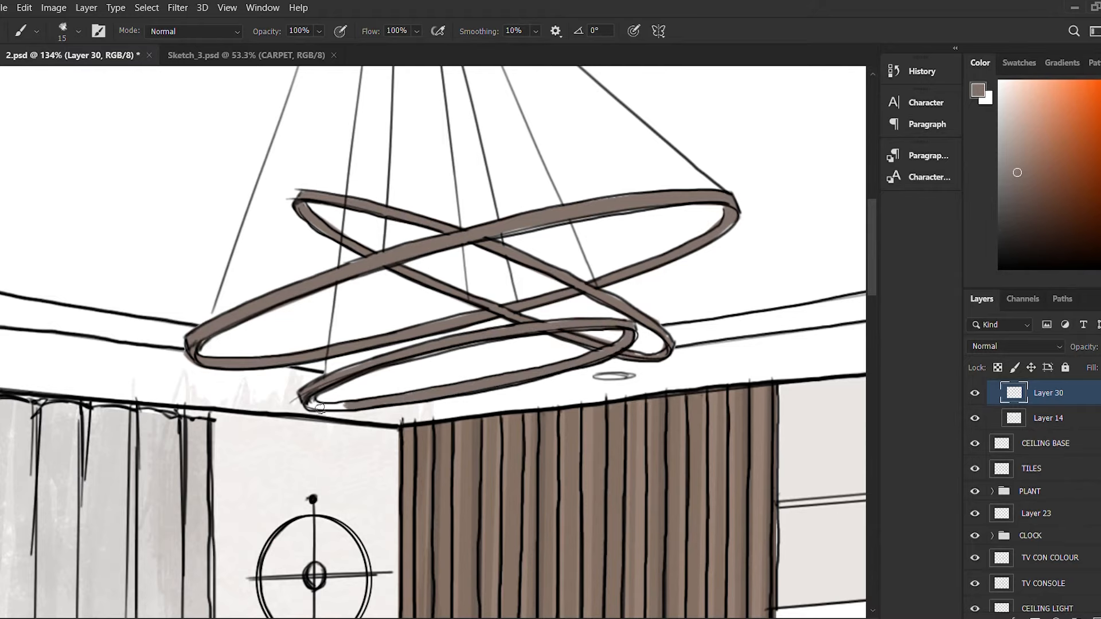
{"action": "left_click_drag", "start_coordinate": [347, 406], "coordinate": [308, 399]}
{"action": "scroll", "coordinate": [642, 355], "scroll_direction": "up", "scroll_amount": 3}
{"action": "scroll", "coordinate": [513, 439], "scroll_direction": "down", "scroll_amount": 2}
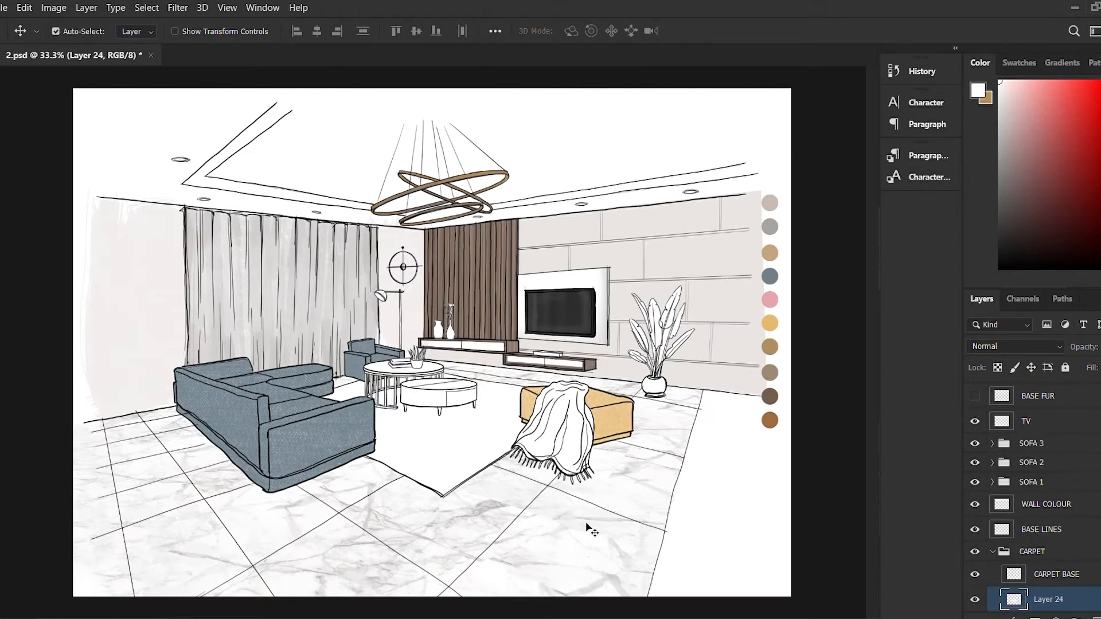
Step: Paste the distressed blue-grey rug texture over the carpet area and clip it to the carpet's Layer 24
{"action": "key", "text": "ctrl+v"}
{"action": "key", "text": "ctrl+t"}
{"action": "left_click_drag", "start_coordinate": [344, 425], "coordinate": [269, 505]}
{"action": "key", "text": "Return"}
{"action": "scroll", "coordinate": [1081, 568], "scroll_direction": "down", "scroll_amount": 2}
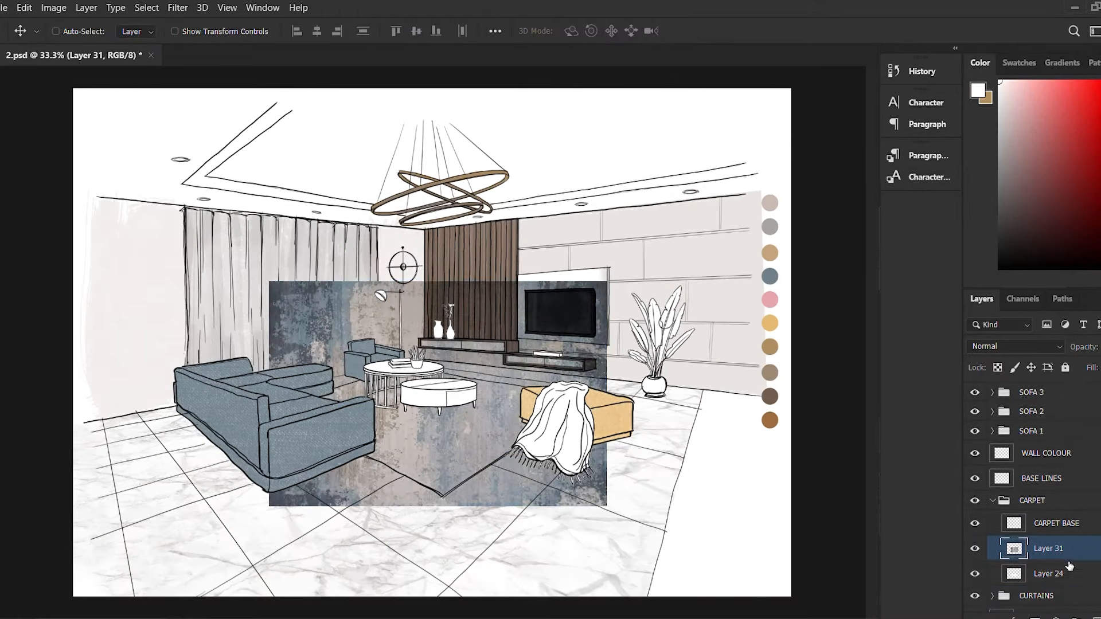
{"action": "left_click", "coordinate": [1080, 562], "text": "alt"}
Step: Distort the clipped rug texture's corners so it follows the carpet's perspective and covers the whole carpet
{"action": "key", "text": "ctrl+t"}
{"action": "left_click_drag", "start_coordinate": [606, 505], "coordinate": [669, 460]}
{"action": "left_click_drag", "start_coordinate": [268, 505], "coordinate": [355, 558]}
{"action": "left_click_drag", "start_coordinate": [269, 281], "coordinate": [305, 333]}
{"action": "left_click_drag", "start_coordinate": [605, 281], "coordinate": [463, 295]}
{"action": "left_click_drag", "start_coordinate": [669, 459], "coordinate": [639, 407]}
{"action": "left_click_drag", "start_coordinate": [355, 558], "coordinate": [440, 562]}
{"action": "left_click_drag", "start_coordinate": [305, 333], "coordinate": [369, 364]}
{"action": "left_click_drag", "start_coordinate": [464, 294], "coordinate": [430, 312]}
{"action": "left_click_drag", "start_coordinate": [369, 365], "coordinate": [280, 394]}
{"action": "left_click_drag", "start_coordinate": [429, 312], "coordinate": [366, 348]}
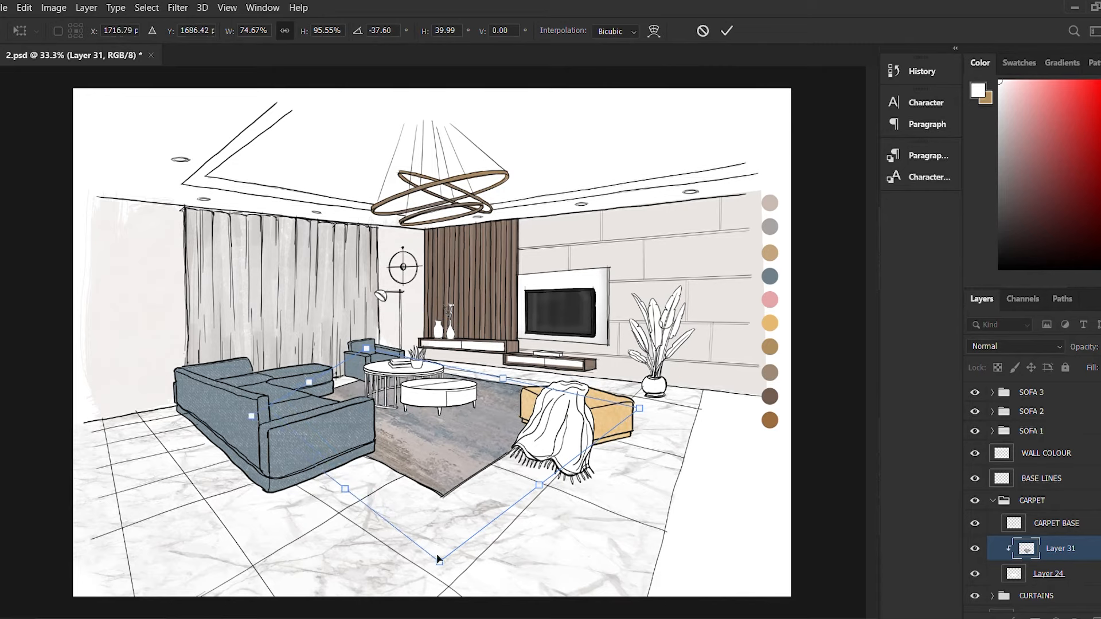
{"action": "key", "text": "Return"}
Step: Save the drawing with the textured carpet
{"action": "key", "text": "i"}
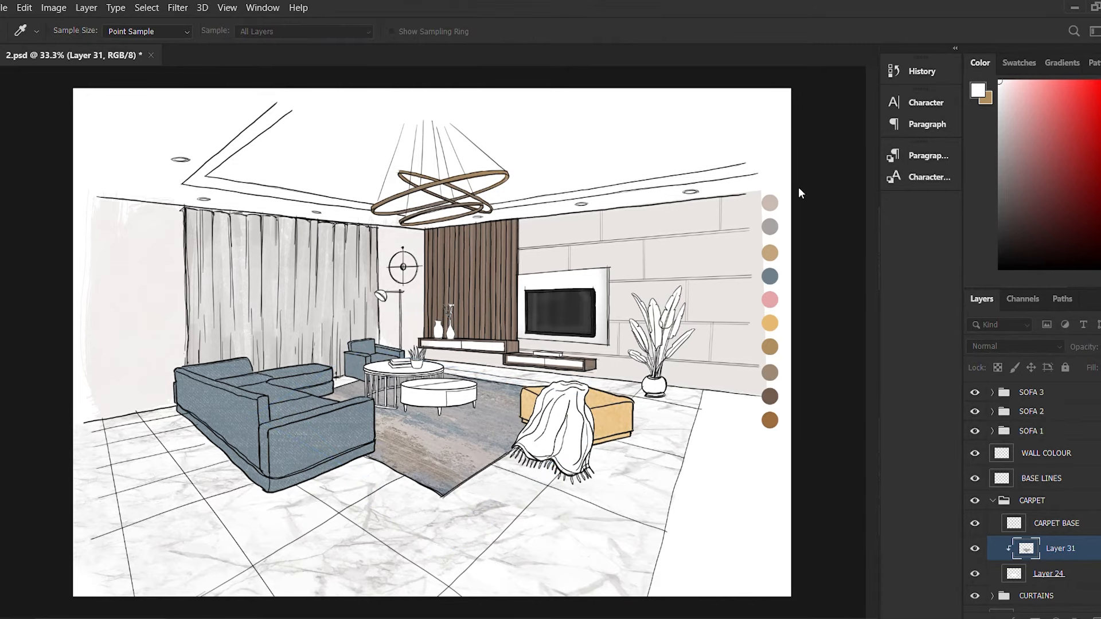
{"action": "key", "text": "v"}
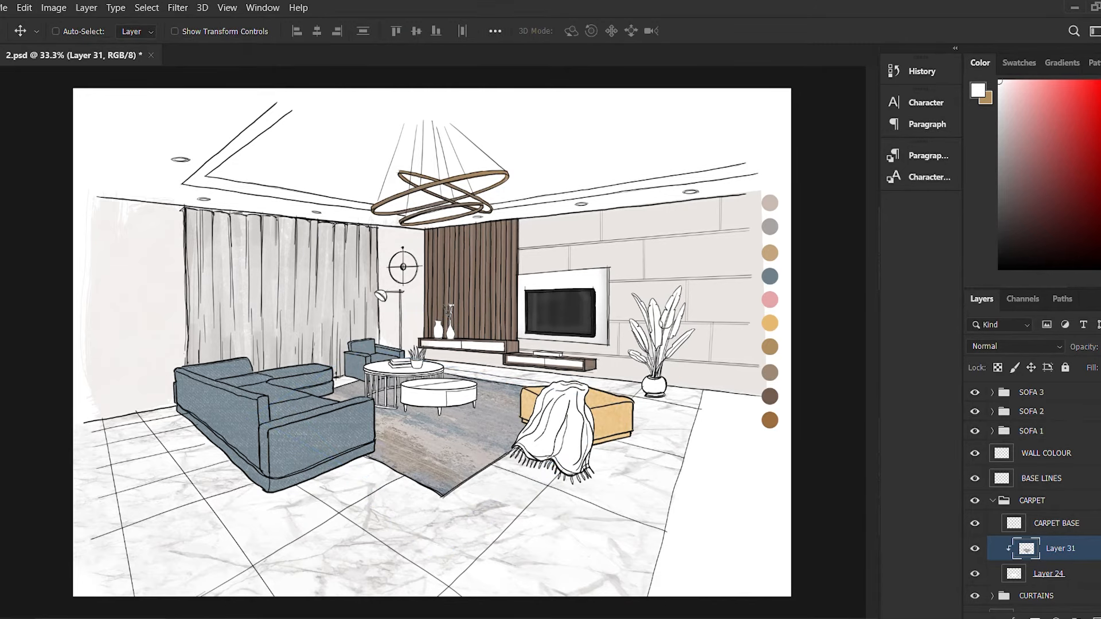
{"action": "key", "text": "i"}
{"action": "key", "text": "v"}
{"action": "key", "text": "ctrl+s"}
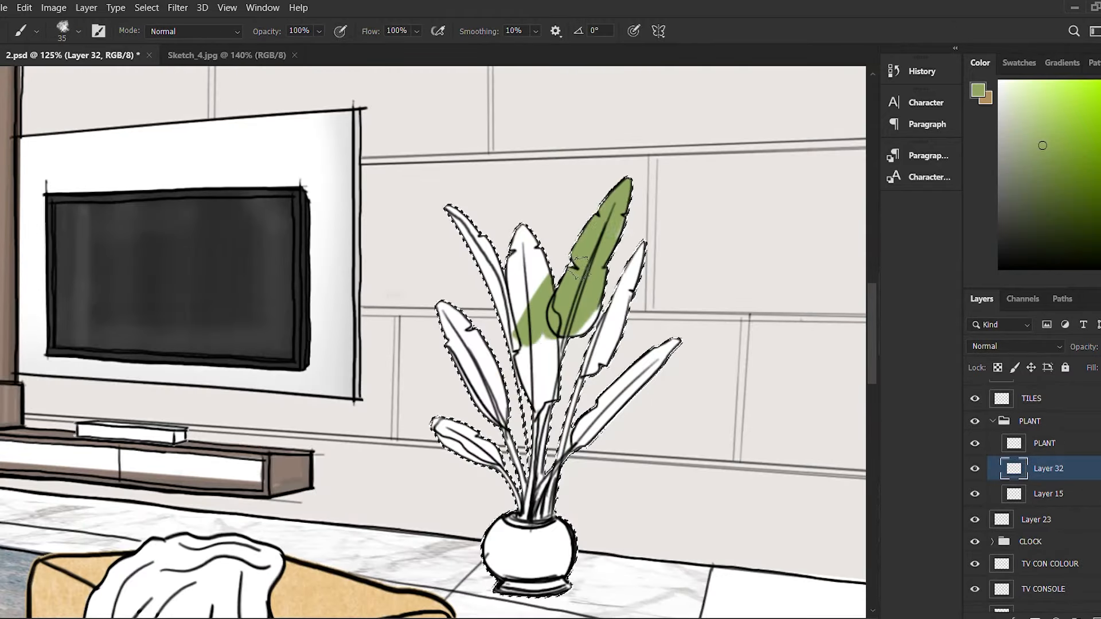
Step: Finish painting the selected plant's leaves and stems green, and glaze lighter green over the leaves at 22% opacity
{"action": "left_click_drag", "start_coordinate": [557, 294], "coordinate": [582, 414]}
{"action": "left_click", "coordinate": [1036, 114]}
{"action": "scroll", "coordinate": [554, 319], "scroll_direction": "up", "scroll_amount": 2}
{"action": "mouse_move", "coordinate": [272, 32]}
{"action": "left_mouse_down"}
{"action": "mouse_move", "coordinate": [240, 33]}
{"action": "mouse_move", "coordinate": [257, 31]}
{"action": "left_mouse_up"}
{"action": "left_click_drag", "start_coordinate": [520, 221], "coordinate": [544, 287]}
{"action": "scroll", "coordinate": [573, 321], "scroll_direction": "up", "scroll_amount": 1}
{"action": "scroll", "coordinate": [714, 379], "scroll_direction": "down", "scroll_amount": 1}
{"action": "scroll", "coordinate": [714, 379], "scroll_direction": "down", "scroll_amount": 1}
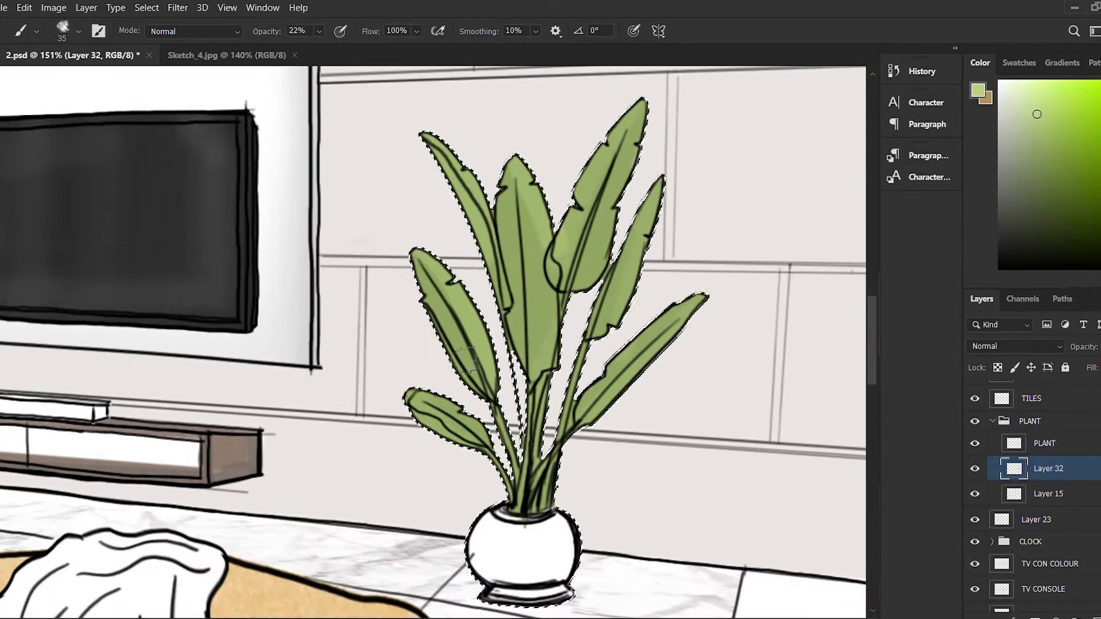
Step: Shade the leaves with a darker green at 37% opacity using a size 15 brush, and deselect the plant
{"action": "left_click", "coordinate": [1036, 161]}
{"action": "scroll", "coordinate": [619, 419], "scroll_direction": "up", "scroll_amount": 2}
{"action": "left_click_drag", "start_coordinate": [267, 31], "coordinate": [275, 32]}
{"action": "scroll", "coordinate": [630, 372], "scroll_direction": "up", "scroll_amount": 1}
{"action": "scroll", "coordinate": [573, 401], "scroll_direction": "down", "scroll_amount": 1}
{"action": "key", "text": "bracketleft"}
{"action": "key", "text": "bracketleft"}
{"action": "key", "text": "bracketleft"}
{"action": "key", "text": "bracketleft"}
{"action": "scroll", "coordinate": [483, 563], "scroll_direction": "up", "scroll_amount": 4}
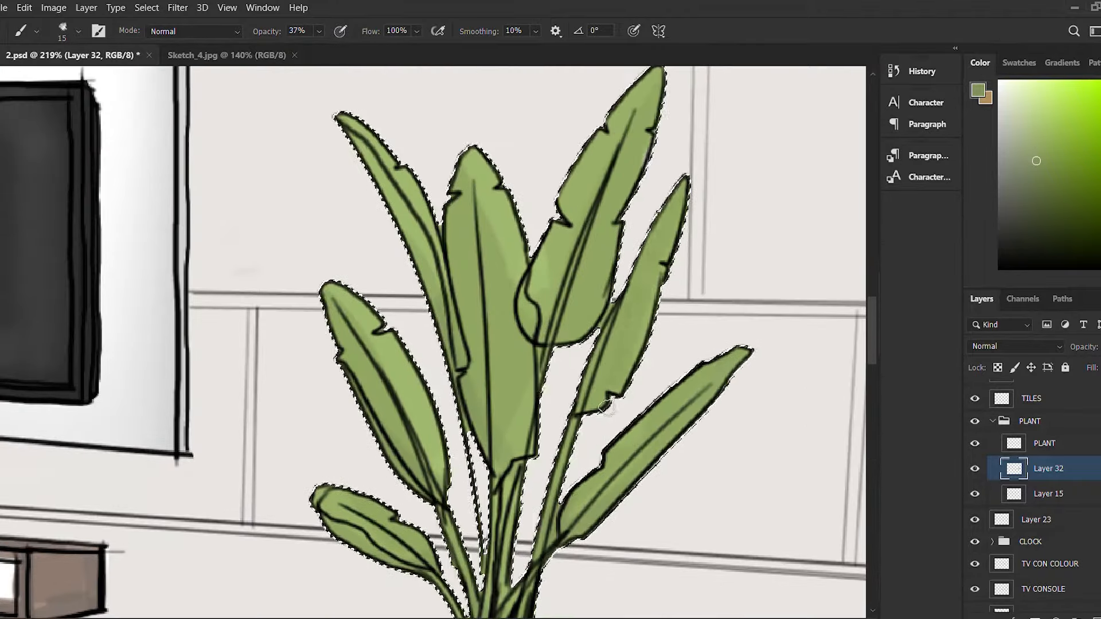
{"action": "scroll", "coordinate": [484, 491], "scroll_direction": "down", "scroll_amount": 5}
{"action": "key", "text": "ctrl+d"}
Step: Lasso the gaps between the plant's stems, delete the green paint inside them, and save the drawing
{"action": "key", "text": "l"}
{"action": "scroll", "coordinate": [516, 359], "scroll_direction": "up", "scroll_amount": 2}
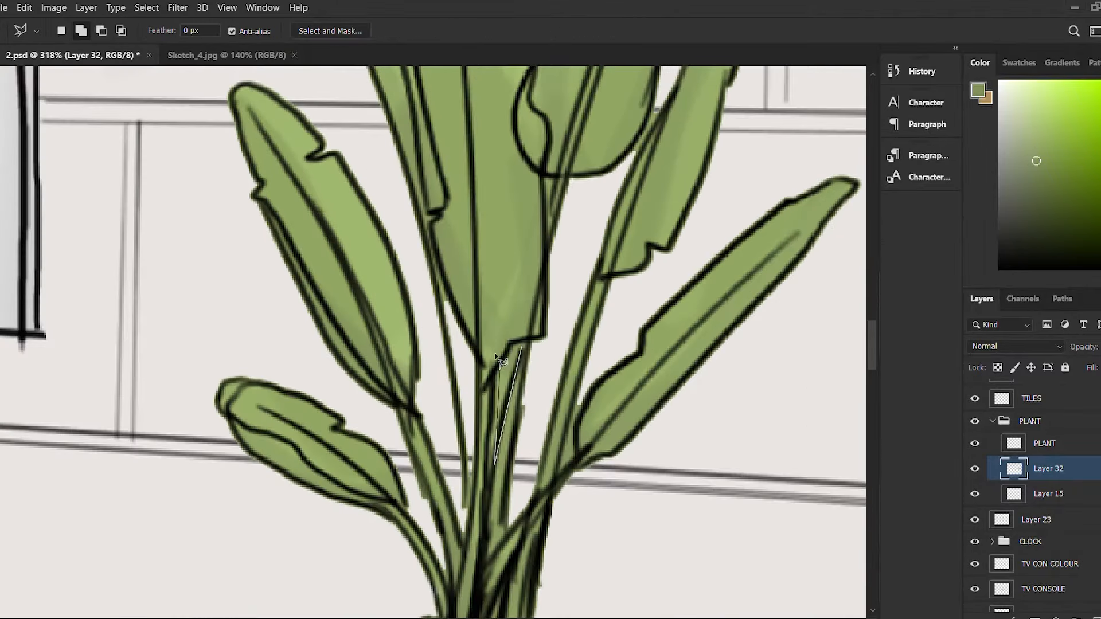
{"action": "key", "text": "Delete"}
{"action": "left_click", "coordinate": [1048, 494]}
{"action": "scroll", "coordinate": [561, 373], "scroll_direction": "down", "scroll_amount": 12}
{"action": "key", "text": "v"}
{"action": "key", "text": "ctrl+s"}
{"action": "key", "text": "i"}
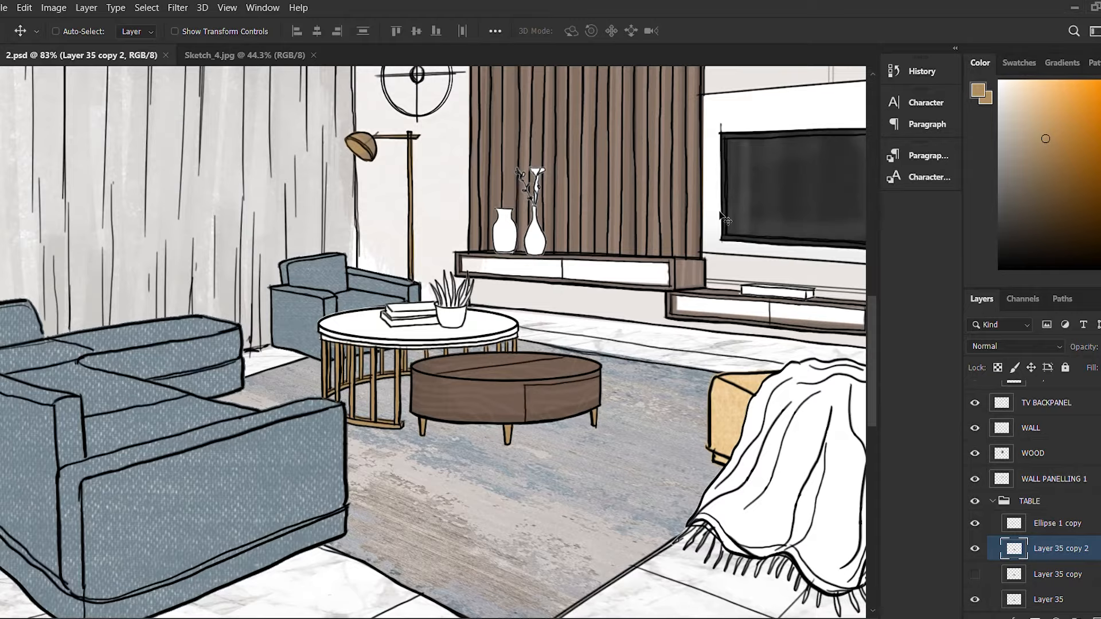
Step: Brush light grey shading along the ceiling on the CEILING COLOUR layer at 30% opacity
{"action": "key", "text": "ctrl+plus"}
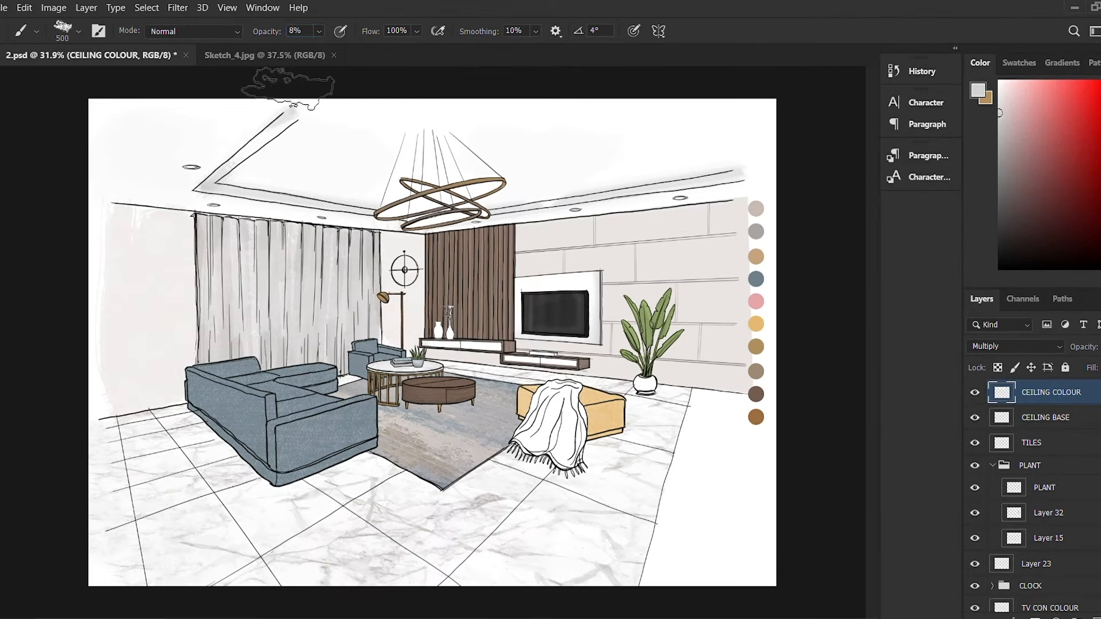
{"action": "key", "text": "3"}
{"action": "left_click_drag", "start_coordinate": [334, 194], "coordinate": [739, 166]}
{"action": "left_click_drag", "start_coordinate": [143, 195], "coordinate": [132, 149]}
{"action": "left_click_drag", "start_coordinate": [687, 163], "coordinate": [745, 158]}
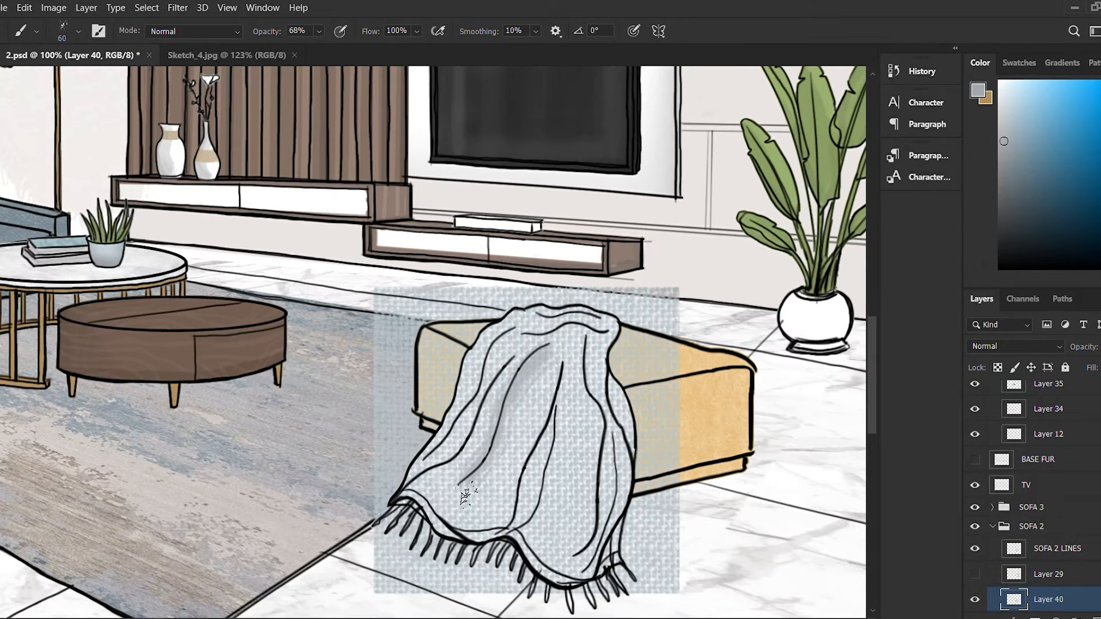
Step: Shade the blanket's folds grey on Layer 40 at 68% opacity, reducing the brush to size 45
{"action": "left_click_drag", "start_coordinate": [467, 496], "coordinate": [404, 498]}
{"action": "mouse_move", "coordinate": [424, 504]}
{"action": "left_mouse_down"}
{"action": "mouse_move", "coordinate": [593, 573]}
{"action": "mouse_move", "coordinate": [587, 372]}
{"action": "mouse_move", "coordinate": [602, 324]}
{"action": "left_mouse_up"}
{"action": "key", "text": "bracketleft"}
{"action": "key", "text": "bracketleft"}
{"action": "left_click_drag", "start_coordinate": [518, 321], "coordinate": [431, 455]}
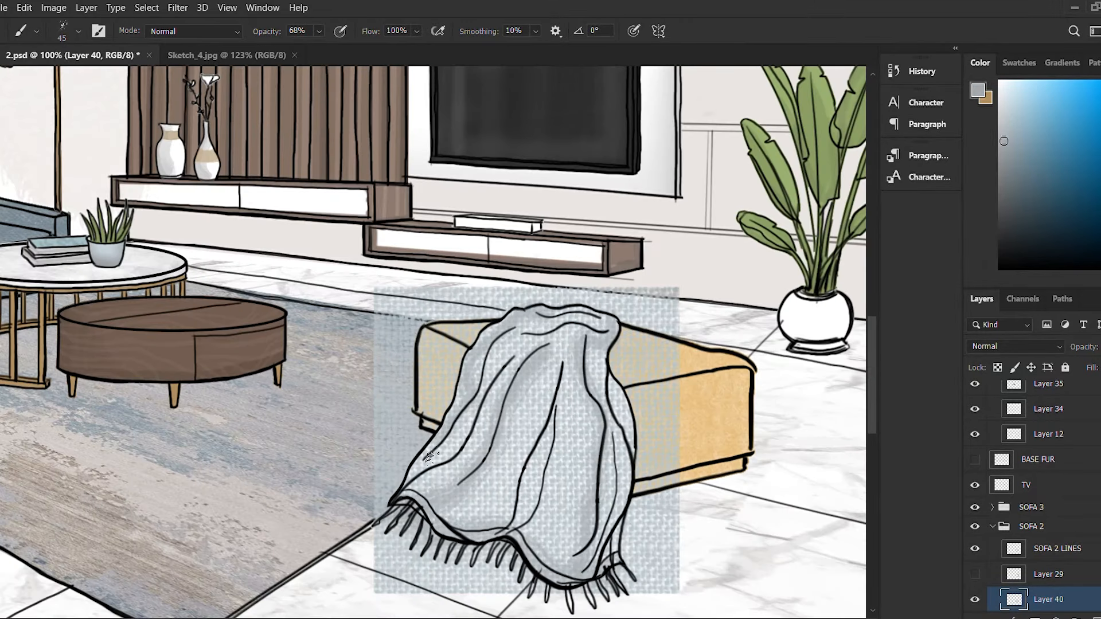
{"action": "left_click_drag", "start_coordinate": [615, 392], "coordinate": [614, 561]}
Step: Deepen the blanket's folds with darker blue-grey, setting the brush to 39% opacity and size 70
{"action": "left_click", "coordinate": [1017, 193]}
{"action": "left_click_drag", "start_coordinate": [574, 401], "coordinate": [461, 362]}
{"action": "left_click", "coordinate": [1016, 159]}
{"action": "left_click_drag", "start_coordinate": [277, 34], "coordinate": [261, 35]}
{"action": "key", "text": "bracketright"}
{"action": "key", "text": "bracketright"}
{"action": "key", "text": "bracketright"}
{"action": "left_click_drag", "start_coordinate": [493, 553], "coordinate": [321, 470]}
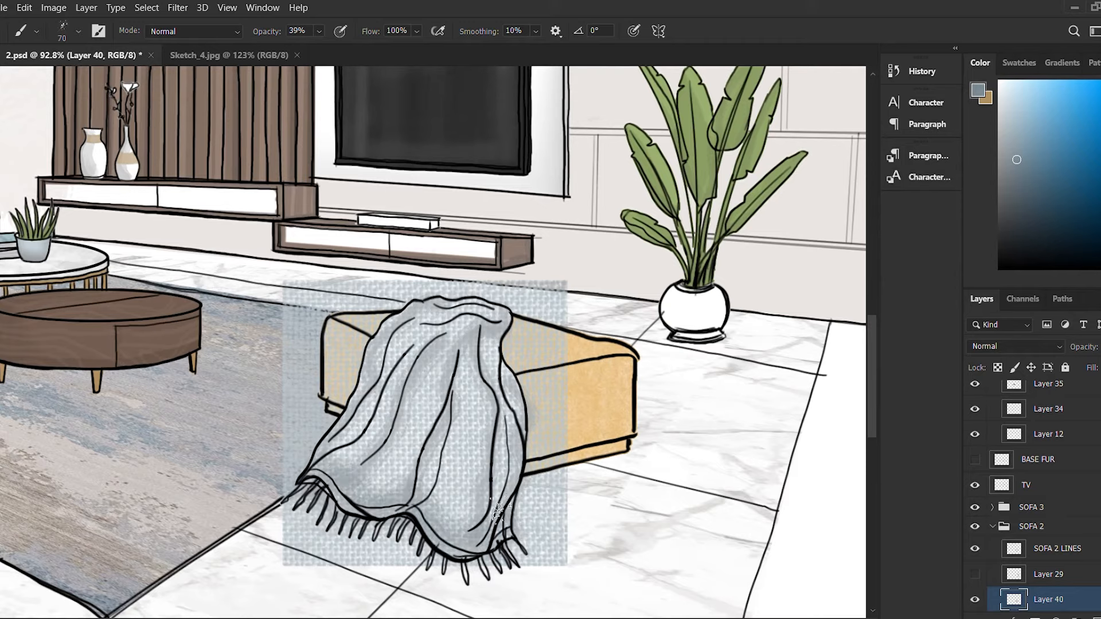
Step: Glaze blue-grey strokes along the folds over the whole blanket at 39% opacity
{"action": "left_click_drag", "start_coordinate": [510, 321], "coordinate": [356, 435]}
{"action": "left_click_drag", "start_coordinate": [472, 339], "coordinate": [410, 504]}
{"action": "left_click_drag", "start_coordinate": [410, 338], "coordinate": [370, 424]}
{"action": "left_click_drag", "start_coordinate": [444, 303], "coordinate": [315, 462]}
{"action": "left_click_drag", "start_coordinate": [475, 321], "coordinate": [439, 530]}
{"action": "left_click_drag", "start_coordinate": [444, 338], "coordinate": [425, 459]}
{"action": "left_click_drag", "start_coordinate": [444, 459], "coordinate": [487, 528]}
{"action": "left_click_drag", "start_coordinate": [478, 384], "coordinate": [470, 510]}
{"action": "mouse_move", "coordinate": [495, 344]}
{"action": "left_mouse_down"}
{"action": "mouse_move", "coordinate": [516, 476]}
{"action": "mouse_move", "coordinate": [313, 493]}
{"action": "mouse_move", "coordinate": [419, 547]}
{"action": "left_mouse_up"}
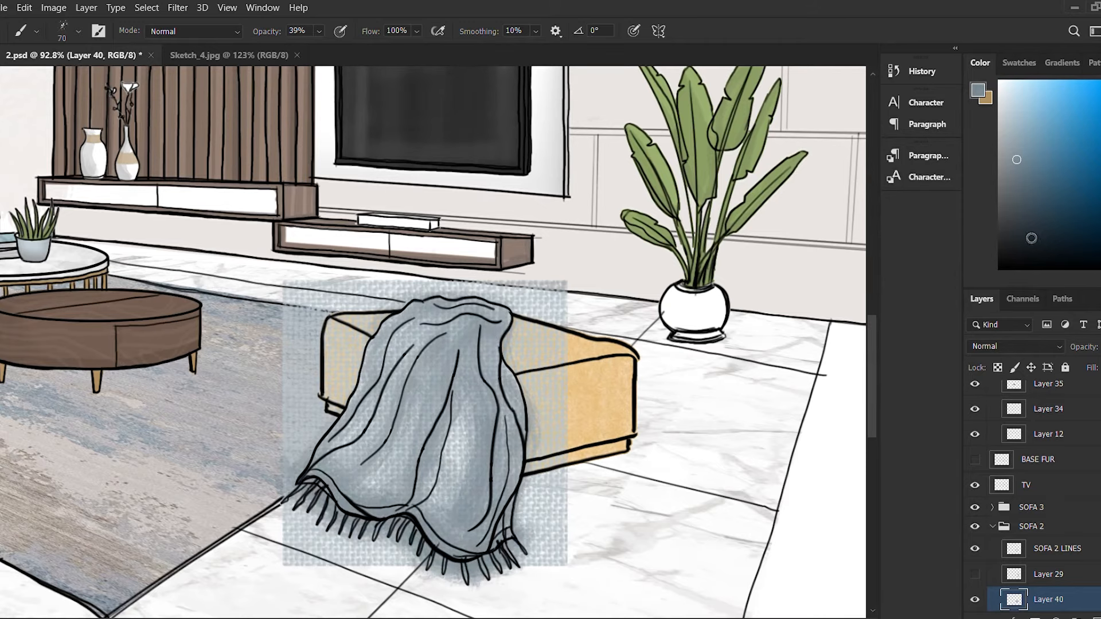
Step: Delete the texture and paint that lie outside the blanket's outline
{"action": "left_click", "coordinate": [1014, 599], "text": "ctrl"}
{"action": "key", "text": "ctrl+shift+i"}
{"action": "key", "text": "Delete"}
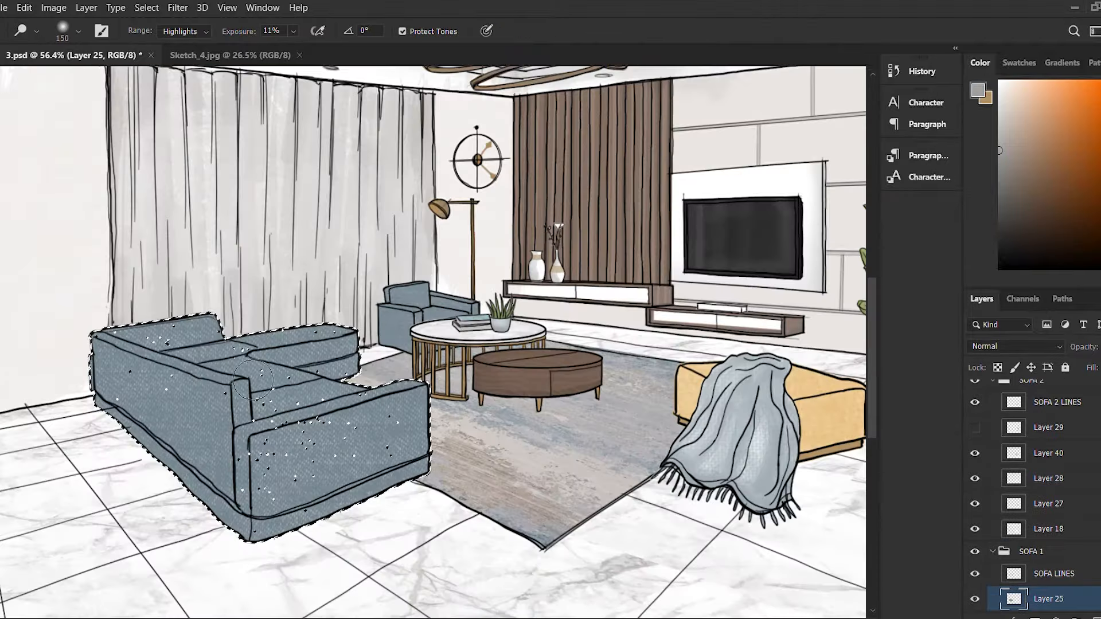
Step: Tone the selected large sofa on Layer 25 with Dodge and Burn strokes along its front and lower edges
{"action": "mouse_move", "coordinate": [401, 436]}
{"action": "left_mouse_down"}
{"action": "mouse_move", "coordinate": [120, 395]}
{"action": "mouse_move", "coordinate": [246, 542]}
{"action": "left_mouse_up"}
{"action": "key", "text": "shift+o"}
{"action": "left_click_drag", "start_coordinate": [424, 484], "coordinate": [229, 550]}
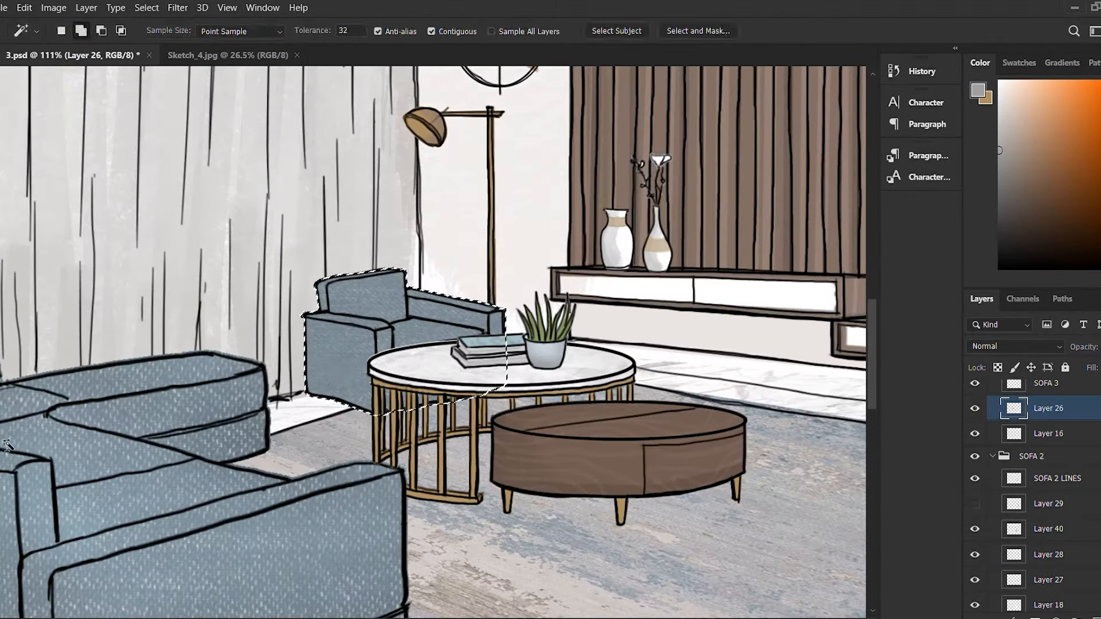
{"action": "key", "text": "o"}
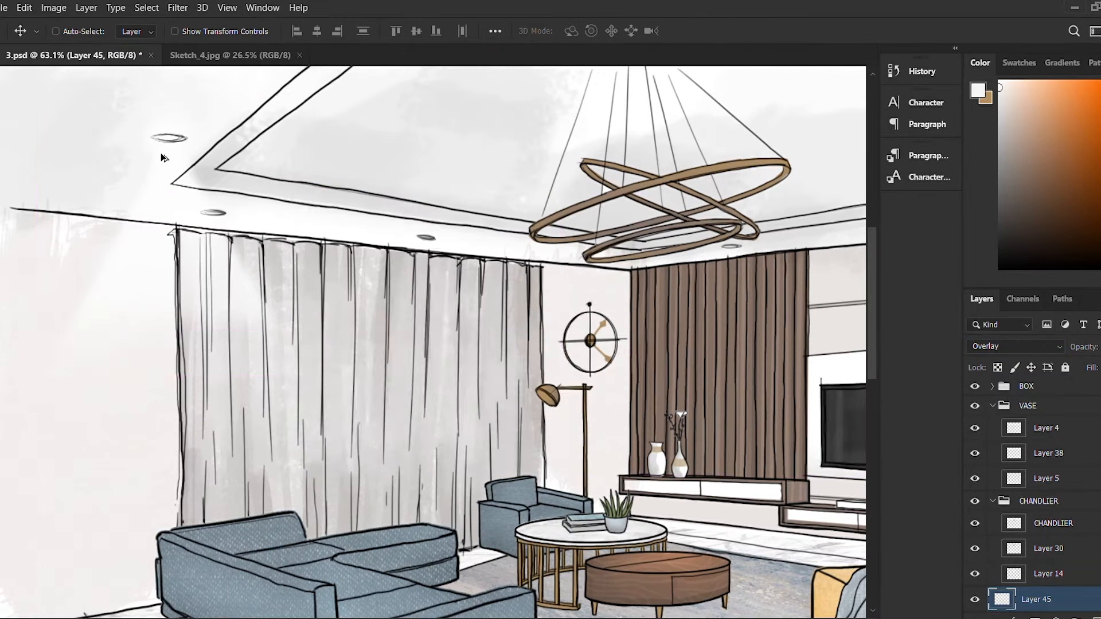
Step: Reposition the Overlay spotlight glow near the curtains and rename the top highlight layer as HIGHLIHTS
{"action": "left_click_drag", "start_coordinate": [424, 327], "coordinate": [449, 297]}
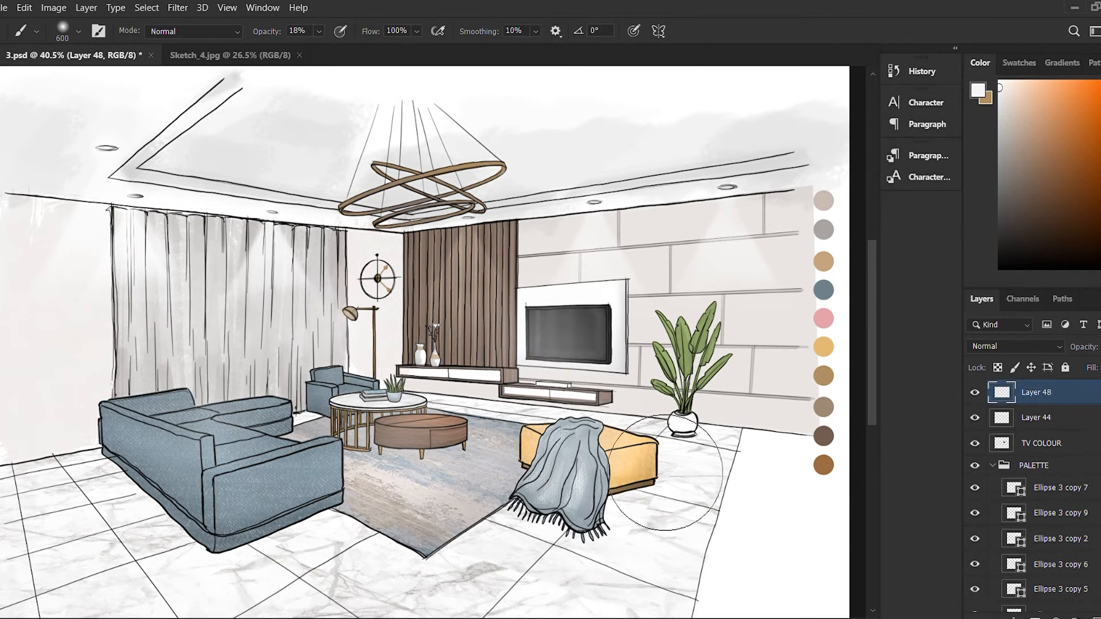
{"action": "double_click", "coordinate": [1036, 393]}
{"action": "type", "text": "HIGHLIHTS"}
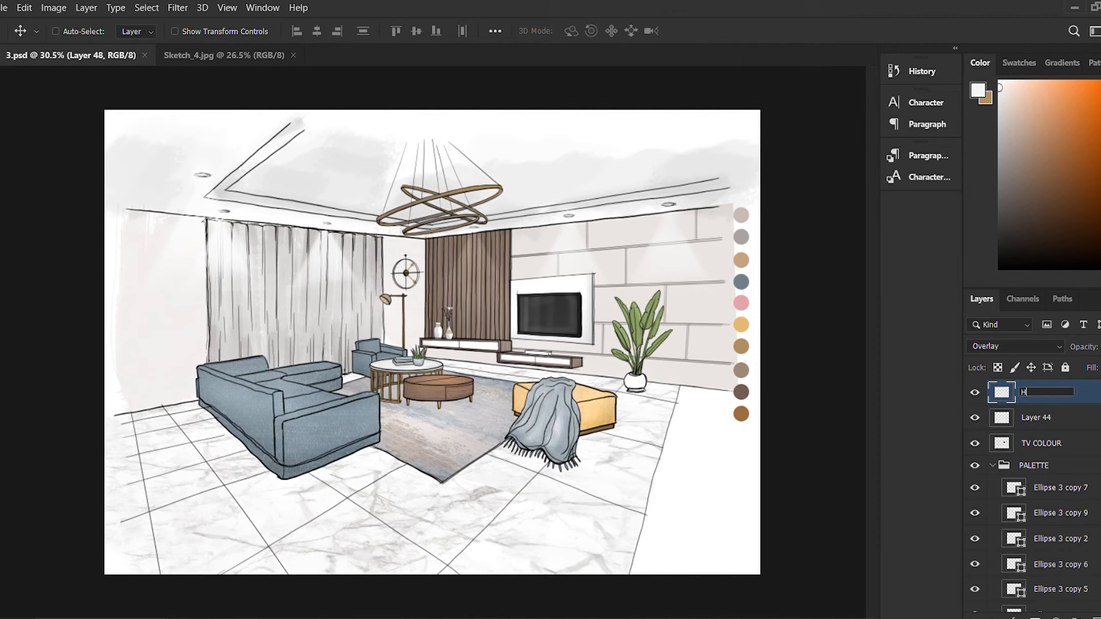
{"action": "left_click", "coordinate": [1053, 409]}
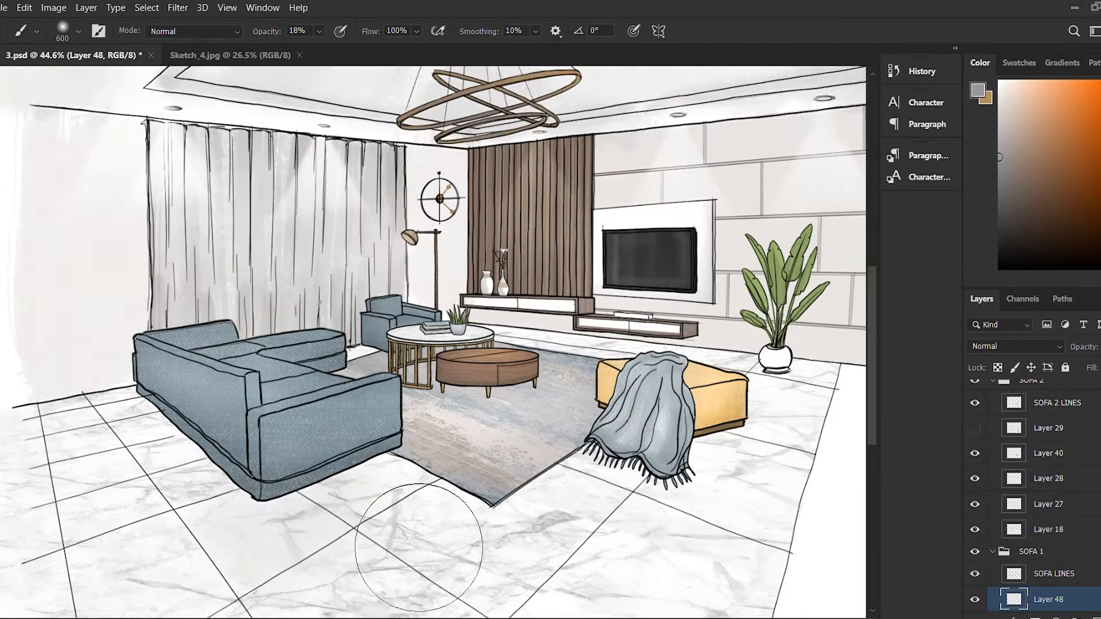
Step: Try to brush a soft grey shadow on the floor in front of the large sofa on Layer 48
{"action": "scroll", "coordinate": [373, 476], "scroll_direction": "down", "scroll_amount": 3}
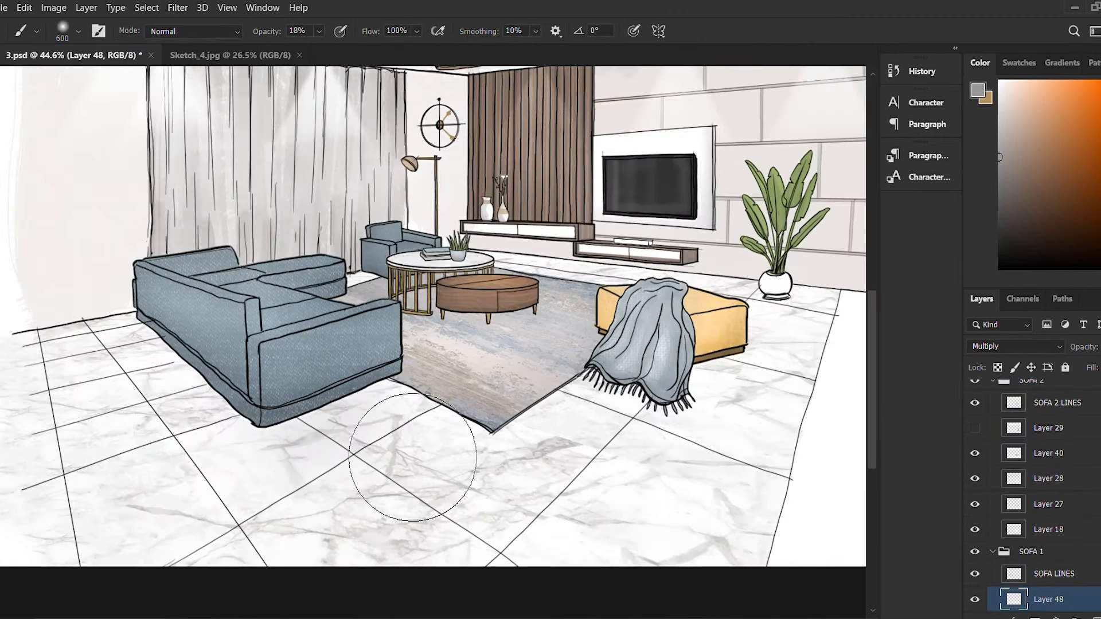
{"action": "left_click_drag", "start_coordinate": [293, 455], "coordinate": [390, 471]}
{"action": "mouse_move", "coordinate": [317, 437]}
{"action": "left_mouse_down"}
{"action": "mouse_move", "coordinate": [355, 453]}
{"action": "mouse_move", "coordinate": [229, 436]}
{"action": "left_mouse_up"}
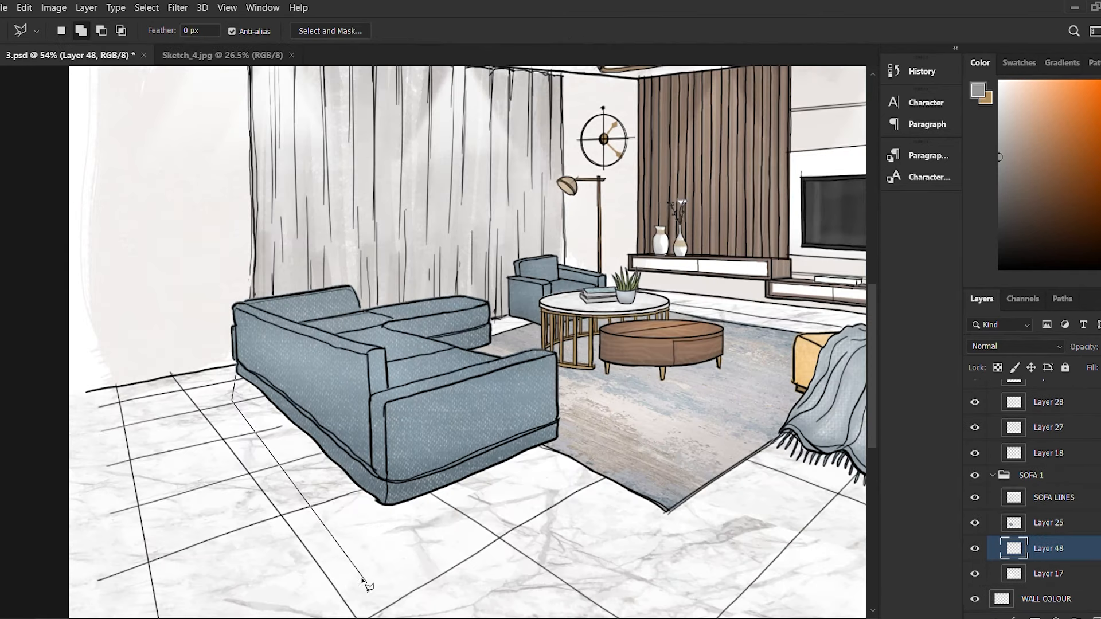
Step: Outline the large sofa's cast shadow on the floor with the Polygonal Lasso
{"action": "left_click", "coordinate": [372, 593]}
{"action": "scroll", "coordinate": [373, 590], "scroll_direction": "down", "scroll_amount": 1}
{"action": "left_click", "coordinate": [414, 533]}
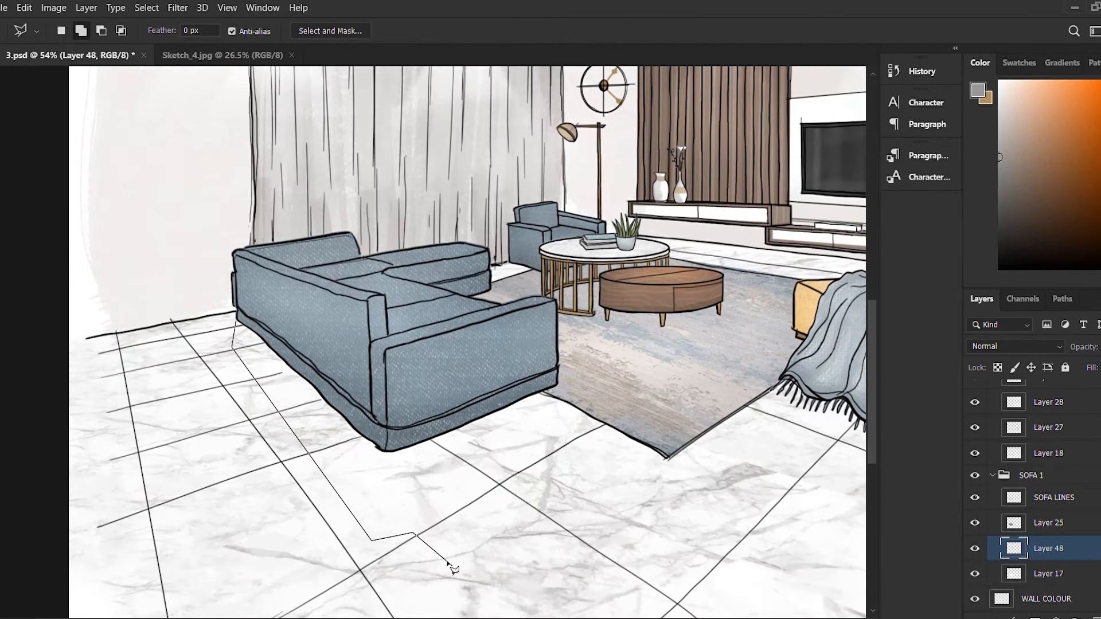
{"action": "left_click", "coordinate": [260, 317]}
{"action": "left_click", "coordinate": [236, 322]}
Step: Fill the shadow selection with a grey gradient and darken it with soft grey brush strokes on Layer 48
{"action": "key", "text": "g"}
{"action": "left_click_drag", "start_coordinate": [493, 389], "coordinate": [539, 505]}
{"action": "key", "text": "ctrl+z"}
{"action": "left_click_drag", "start_coordinate": [269, 355], "coordinate": [390, 476]}
{"action": "key", "text": "b"}
{"action": "left_click_drag", "start_coordinate": [320, 424], "coordinate": [459, 453]}
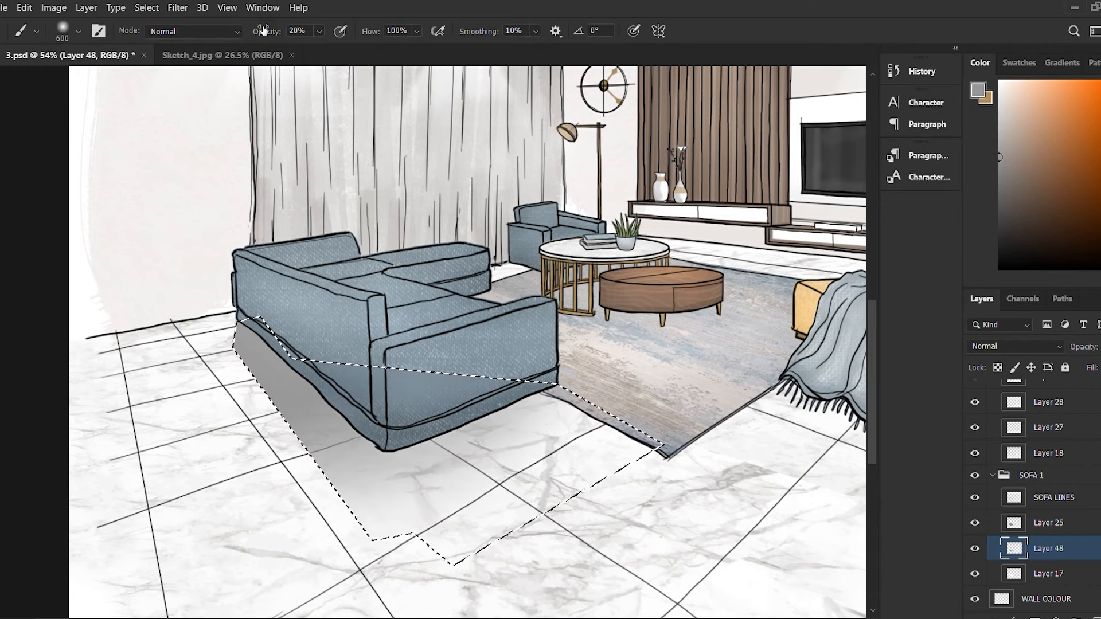
{"action": "left_click_drag", "start_coordinate": [435, 539], "coordinate": [553, 473]}
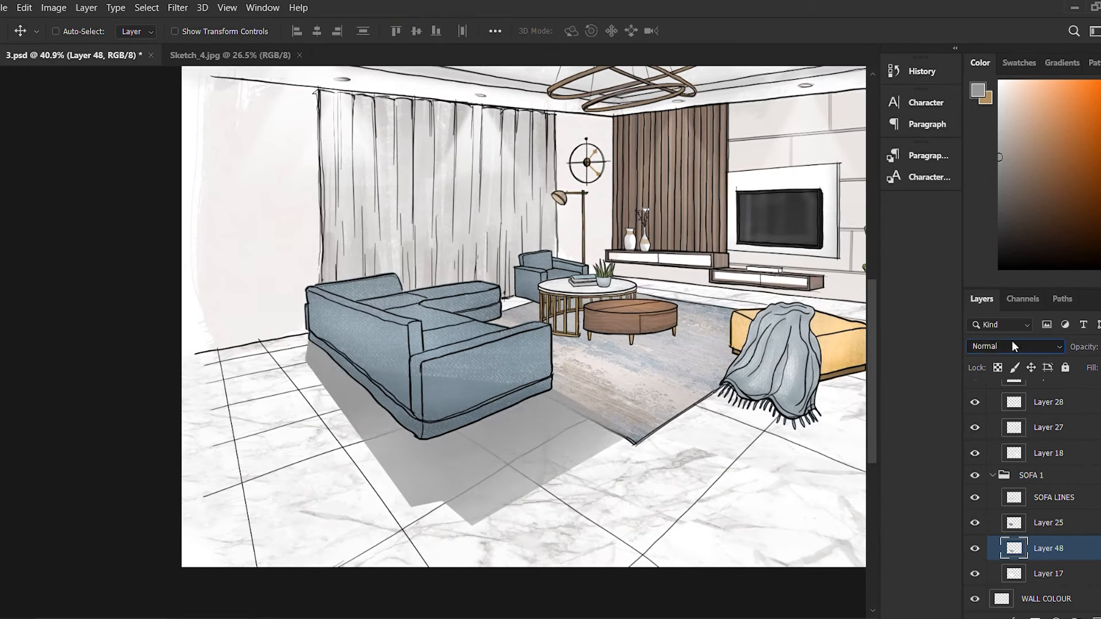
Step: Place the Multiply shadow layer below Layer 17 and soften the shadow's outer edges with the eraser at 30% opacity
{"action": "key", "text": "ctrl+bracketleft"}
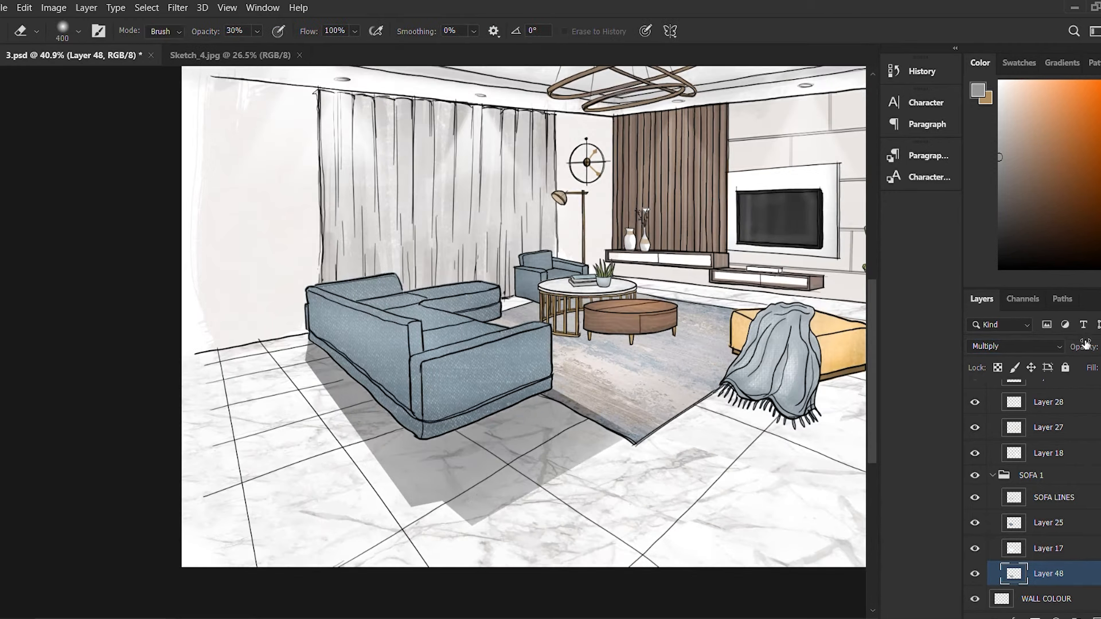
{"action": "left_click_drag", "start_coordinate": [1075, 342], "coordinate": [458, 574]}
{"action": "left_click_drag", "start_coordinate": [415, 535], "coordinate": [301, 411]}
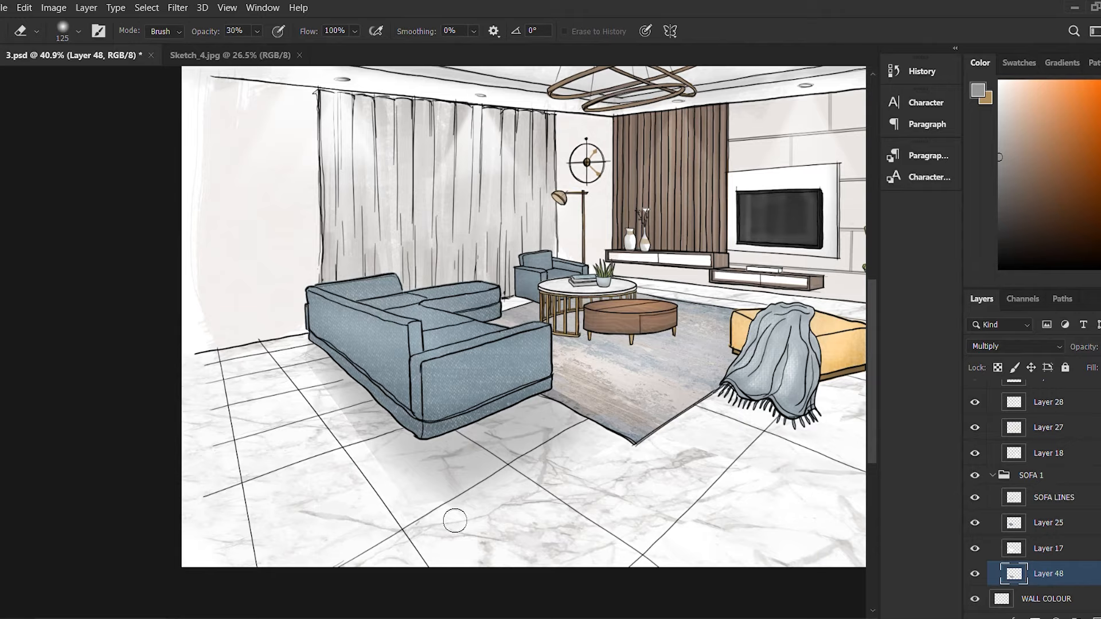
{"action": "key", "text": "ctrl+j"}
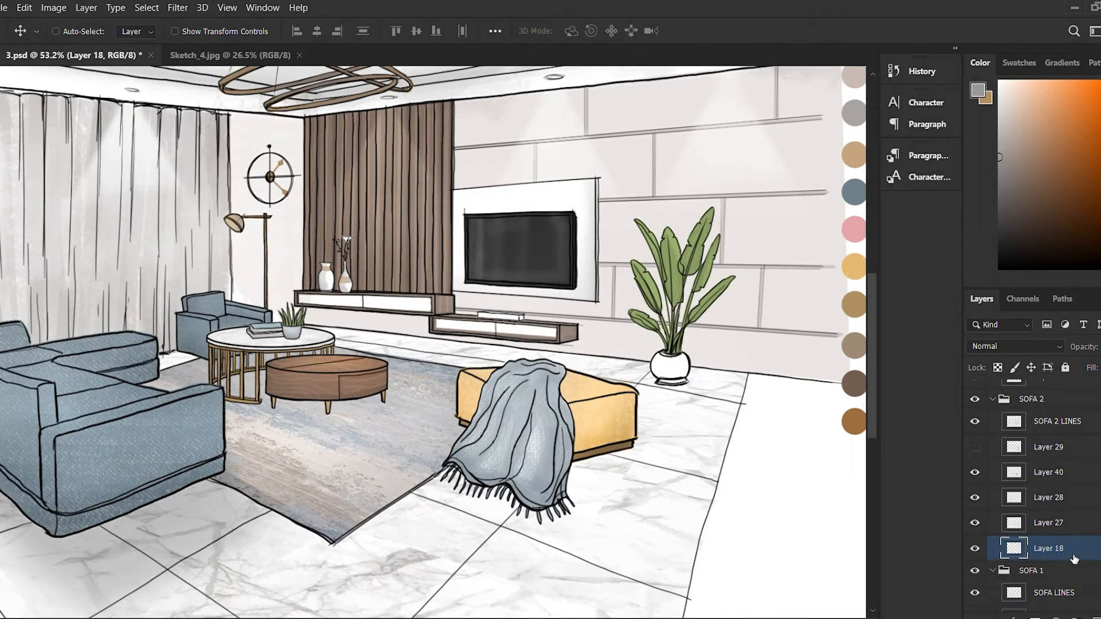
Step: Lasso the yellow ottoman's floor shadow, fill it with a grey gradient on Layer 49, and move the layer below Layer 18
{"action": "left_click", "coordinate": [641, 427]}
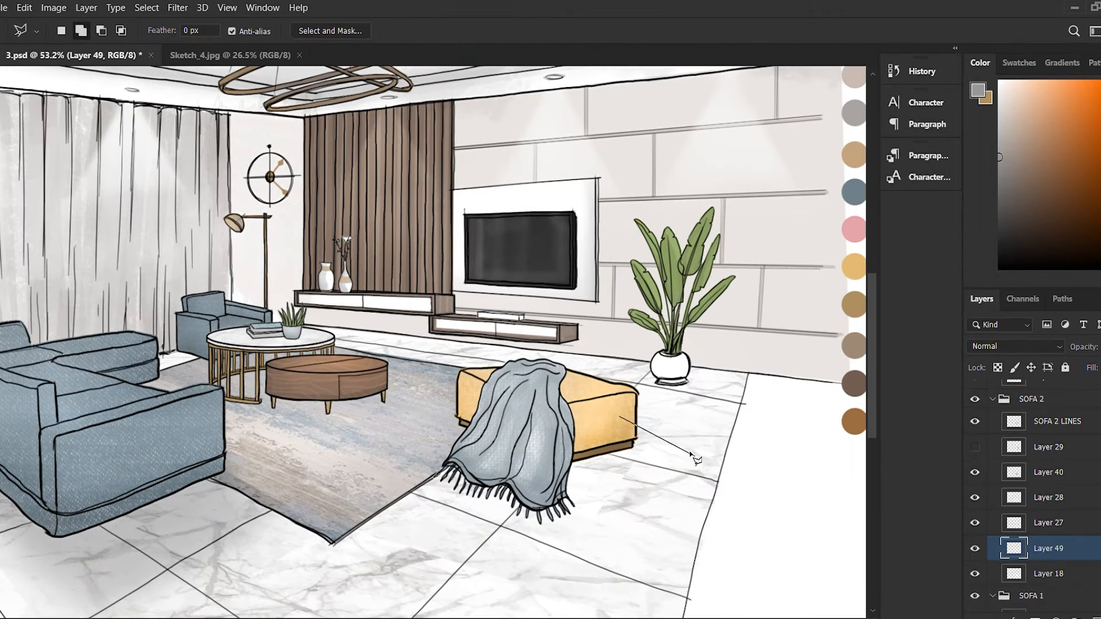
{"action": "left_click", "coordinate": [445, 477]}
{"action": "left_click", "coordinate": [619, 416]}
{"action": "key", "text": "g"}
{"action": "left_click_drag", "start_coordinate": [559, 438], "coordinate": [668, 507]}
{"action": "key", "text": "ctrl+d"}
{"action": "key", "text": "v"}
{"action": "left_click_drag", "start_coordinate": [1046, 548], "coordinate": [1043, 580]}
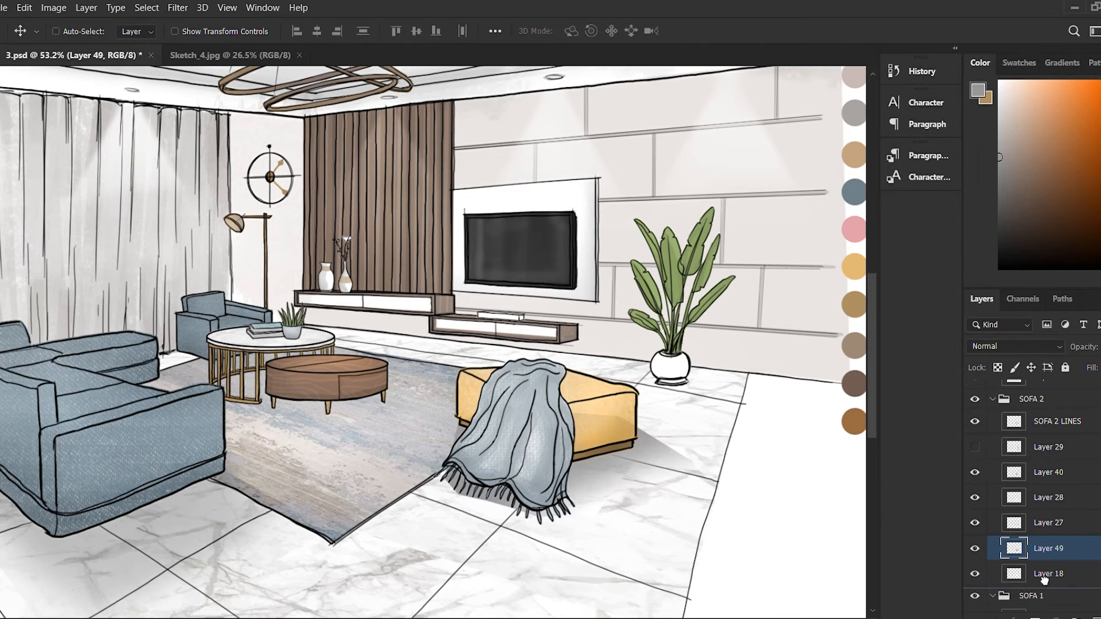
{"action": "key", "text": "e"}
{"action": "left_click", "coordinate": [222, 32]}
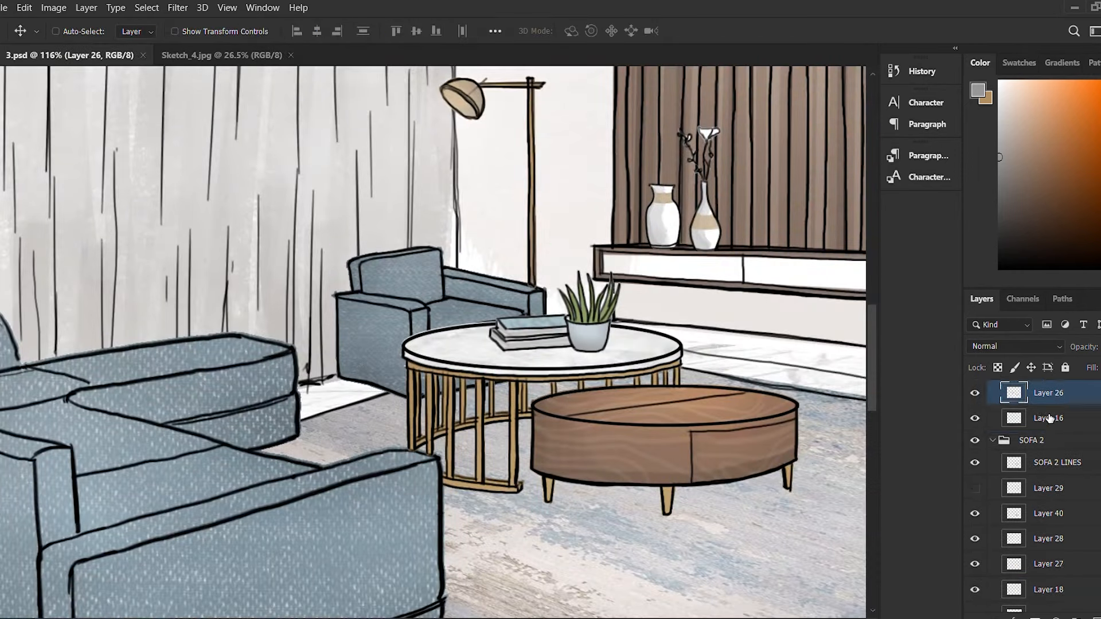
Step: Transform the duplicated clock layers in the CLOCK group
{"action": "key", "text": "b"}
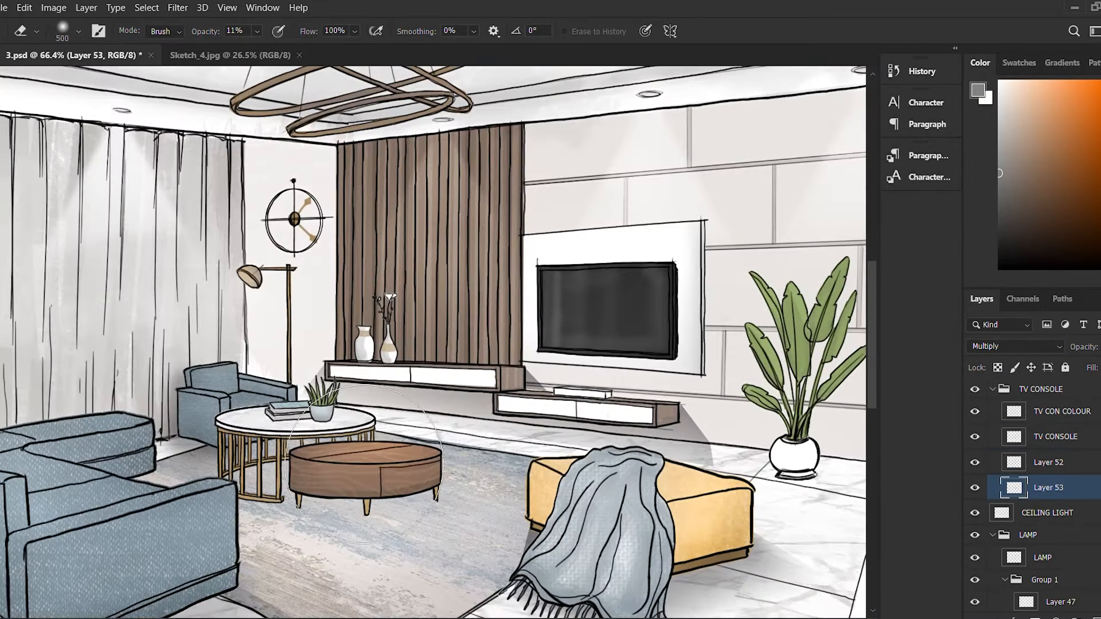
{"action": "scroll", "coordinate": [534, 309], "scroll_direction": "down", "scroll_amount": 3}
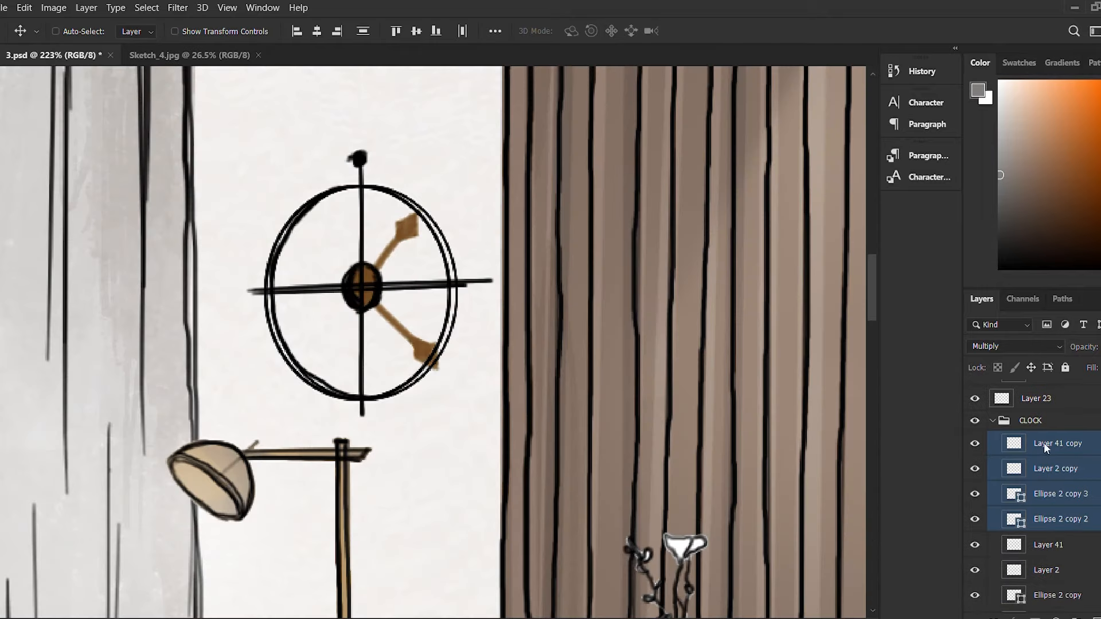
{"action": "key", "text": "ctrl+t"}
{"action": "key", "text": "Return"}
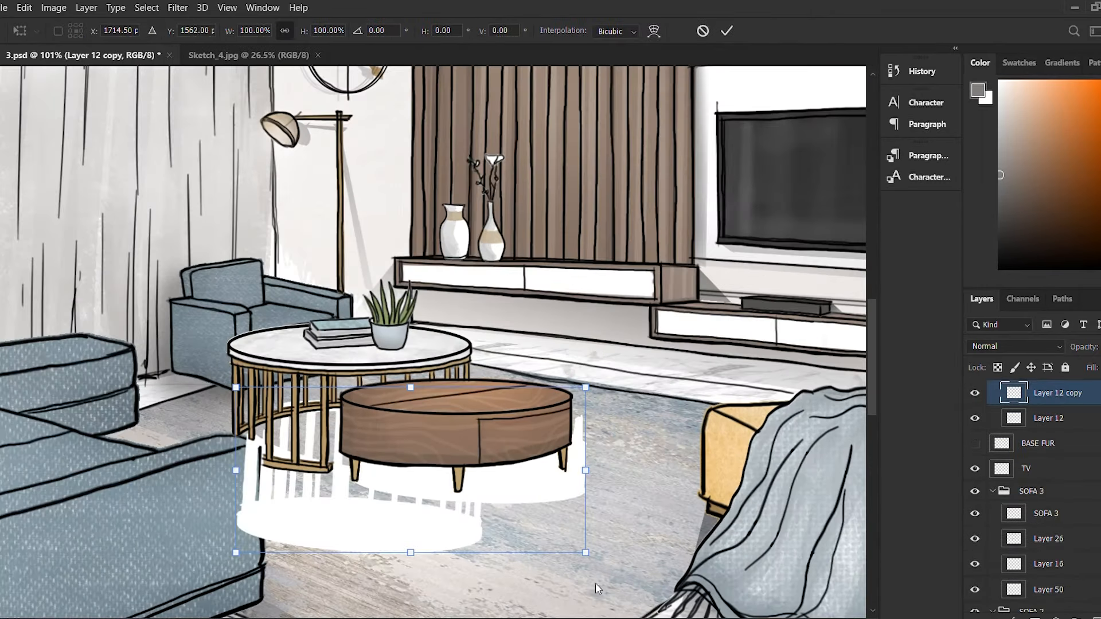
Step: Distort the copied silhouette of the two tables on Layer 12 copy so it stretches across the carpet as a shadow
{"action": "left_click_drag", "start_coordinate": [586, 552], "coordinate": [692, 520]}
{"action": "left_click_drag", "start_coordinate": [236, 552], "coordinate": [258, 561]}
{"action": "left_click_drag", "start_coordinate": [235, 388], "coordinate": [219, 392]}
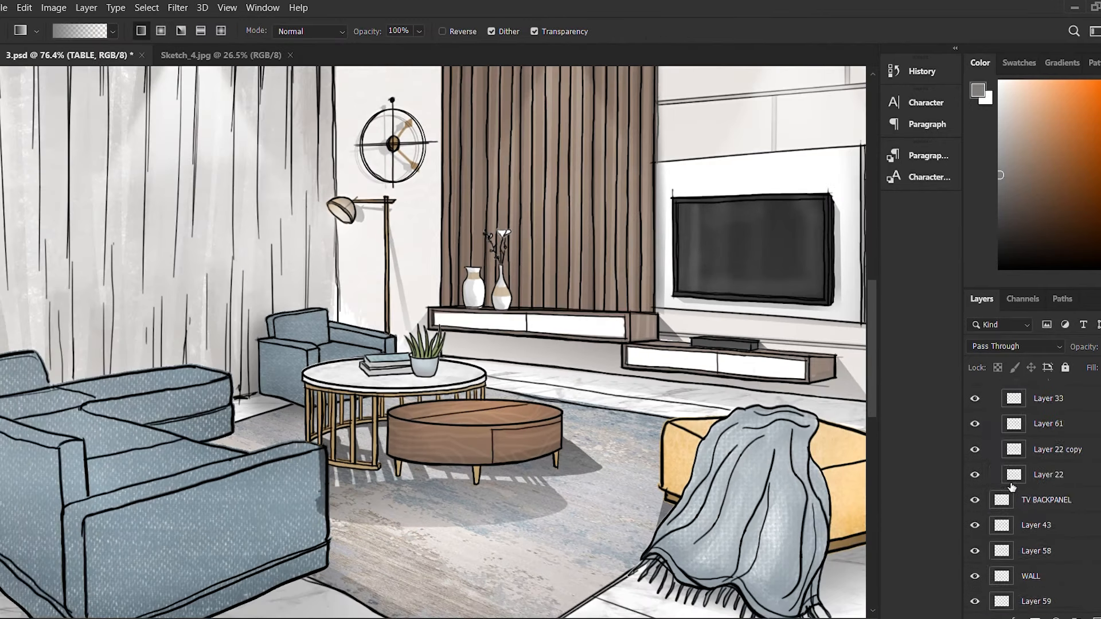
Step: Collapse the SOFA 1 layer group
{"action": "left_click", "coordinate": [997, 576]}
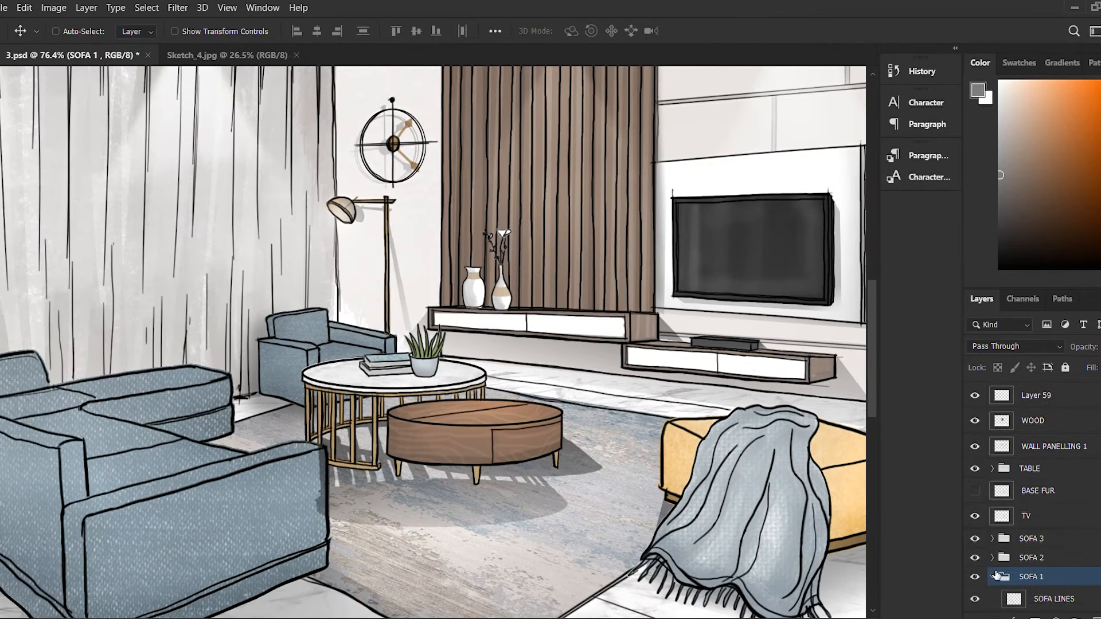